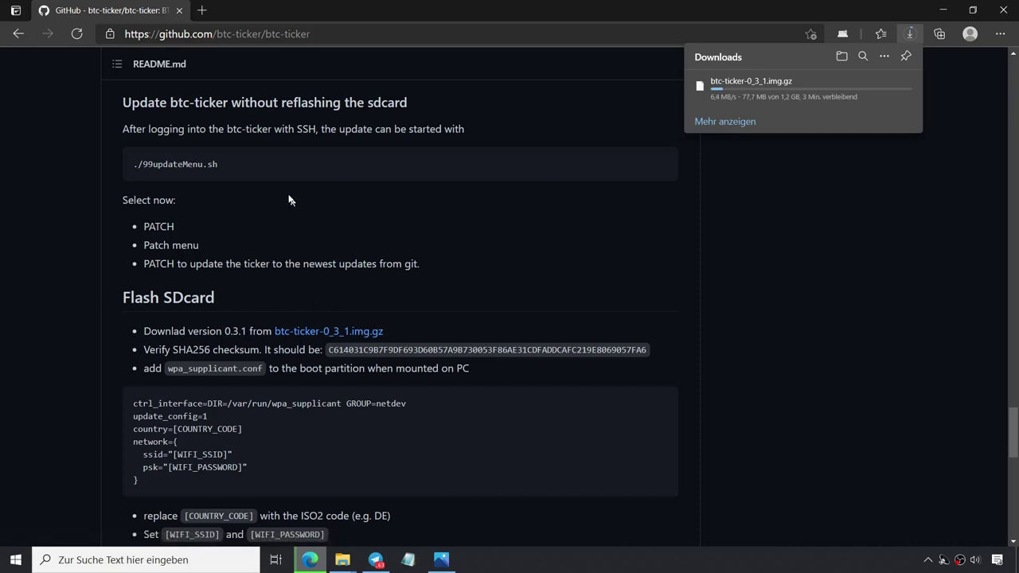
# - Search Google for balenaetcher in a new tab and open the balena.io Etcher page
pyautogui.click(205, 11)
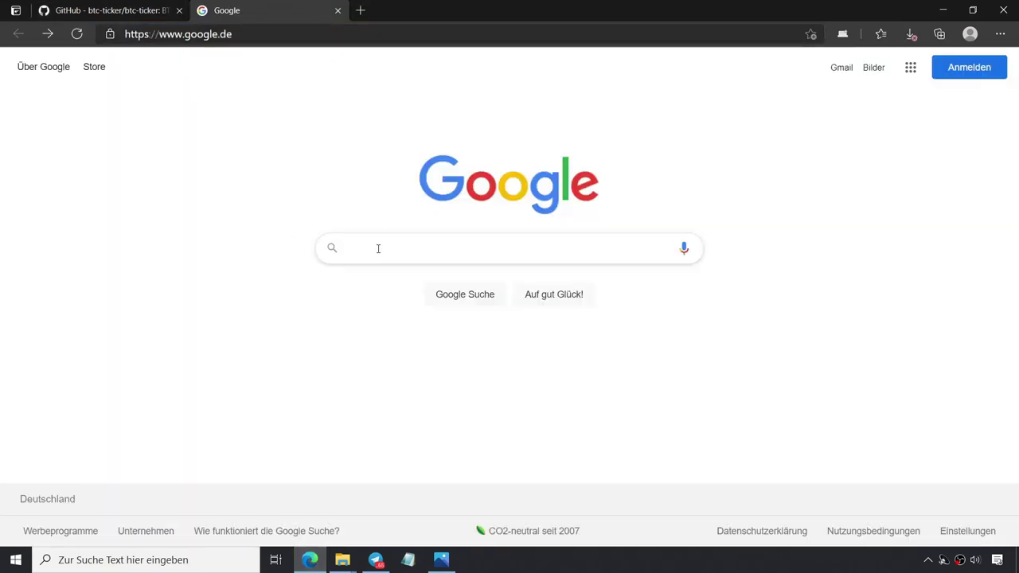
pyautogui.write('balena')
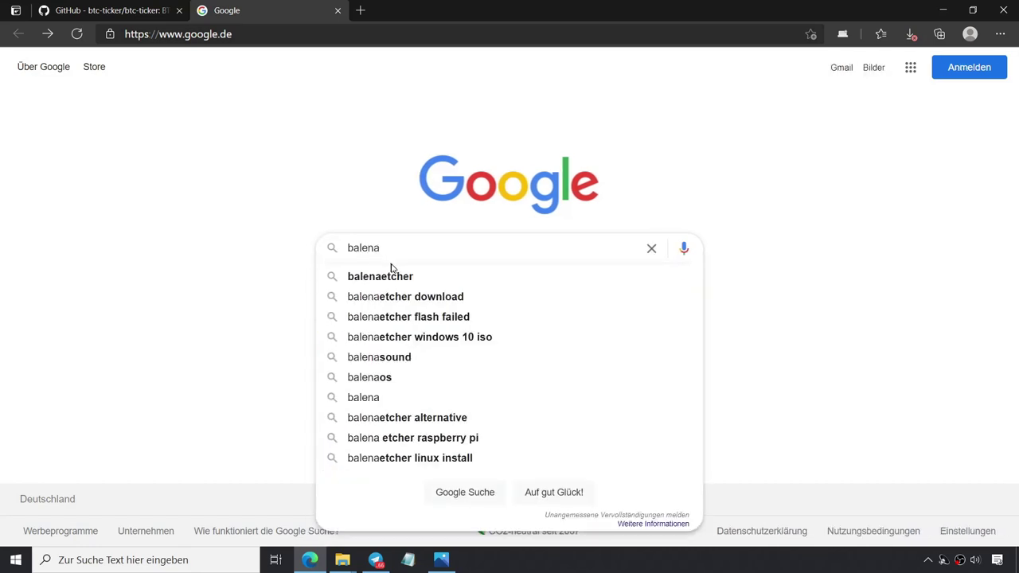
pyautogui.click(390, 277)
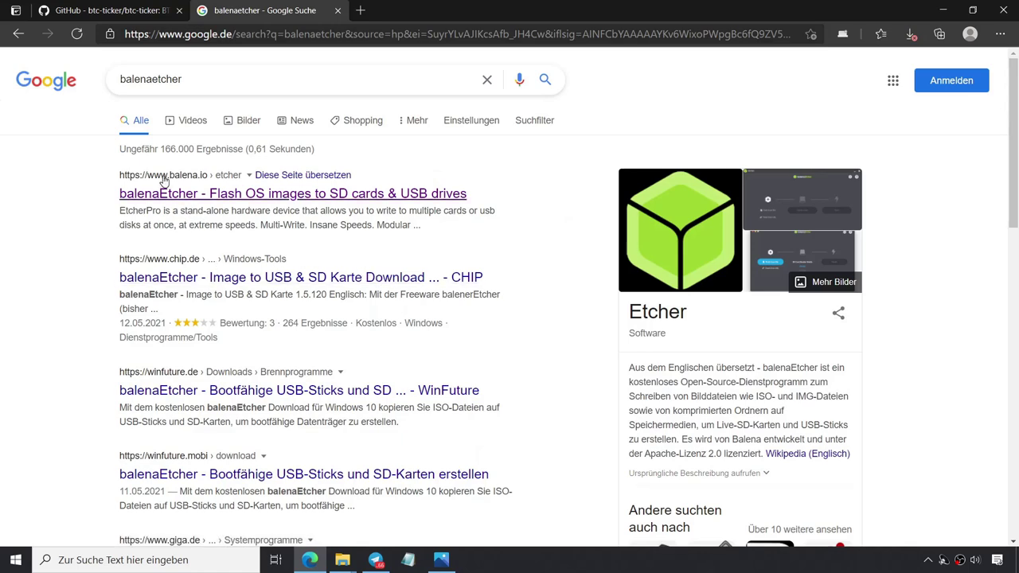
pyautogui.click(199, 202)
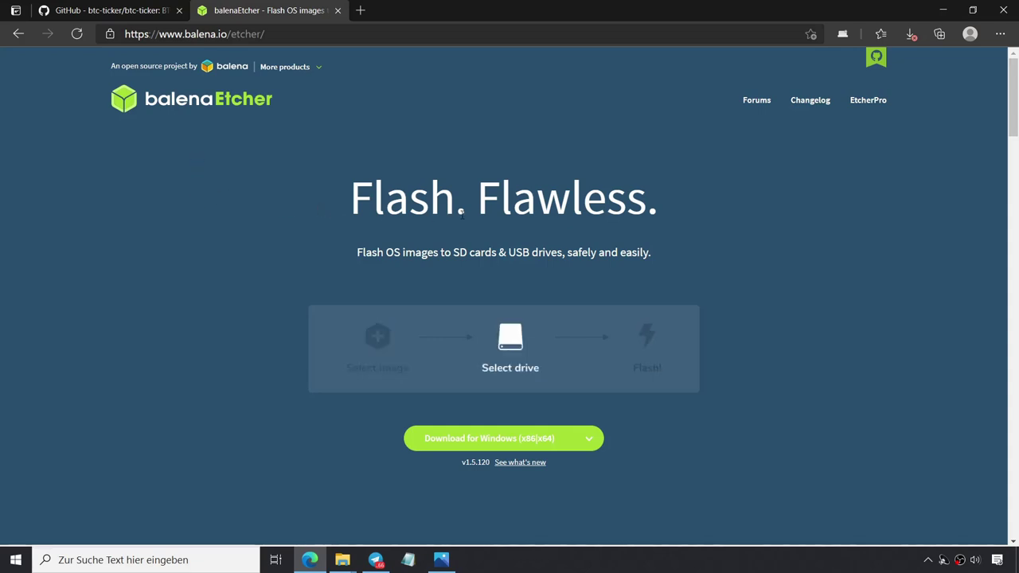
# - Download balenaEtcher for Windows (x86|x64), run the setup file and accept its licence agreement
pyautogui.click(518, 442)
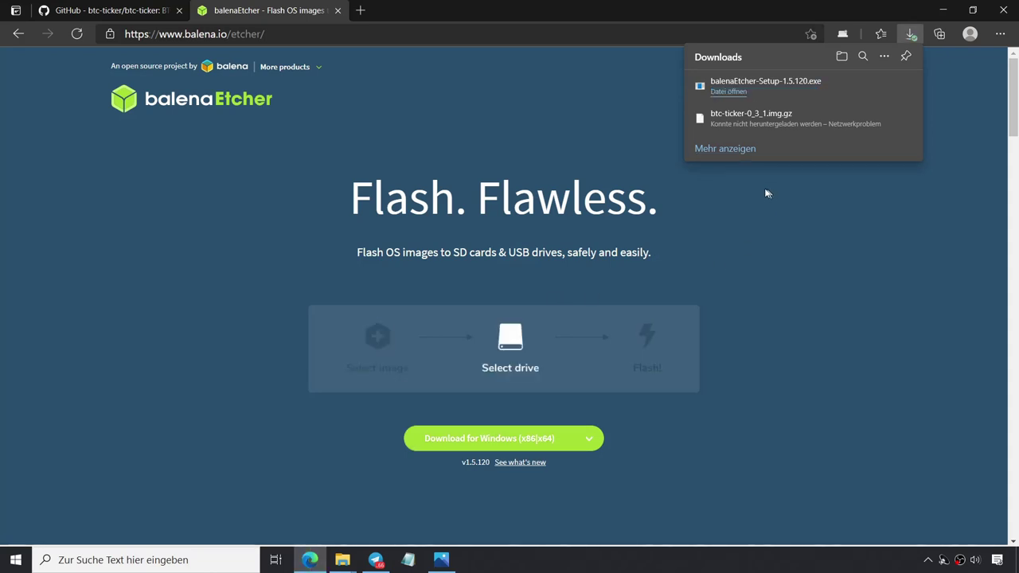
pyautogui.click(735, 92)
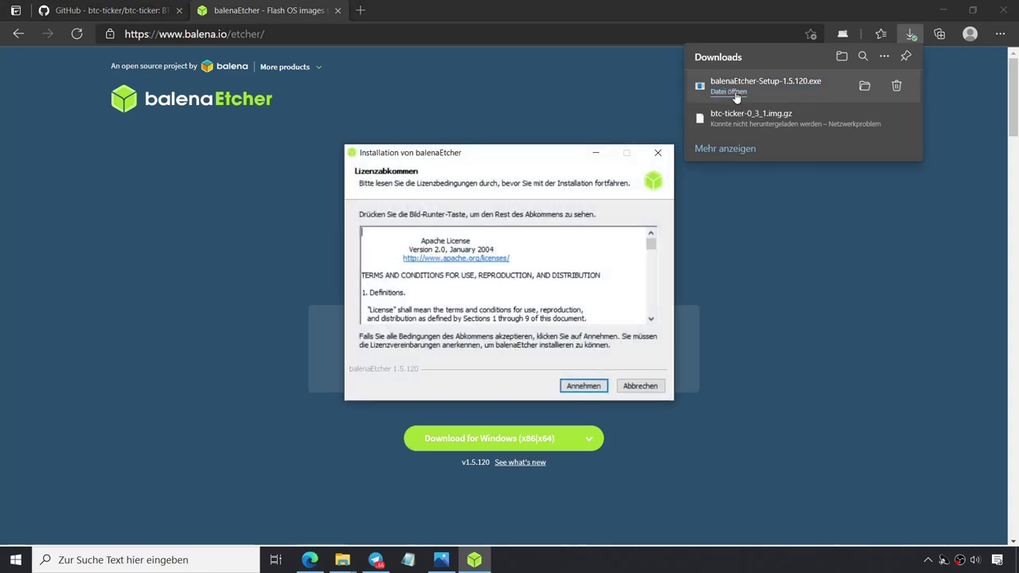
pyautogui.click(585, 388)
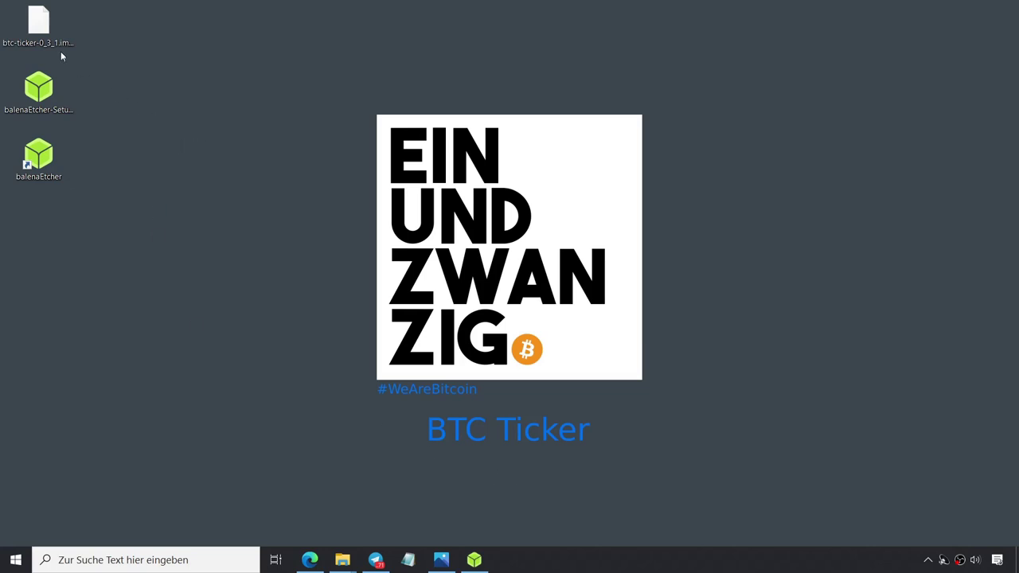
# - Switch to balenaEtcher, then close and relaunch it with the SD card inserted
pyautogui.click(42, 29)
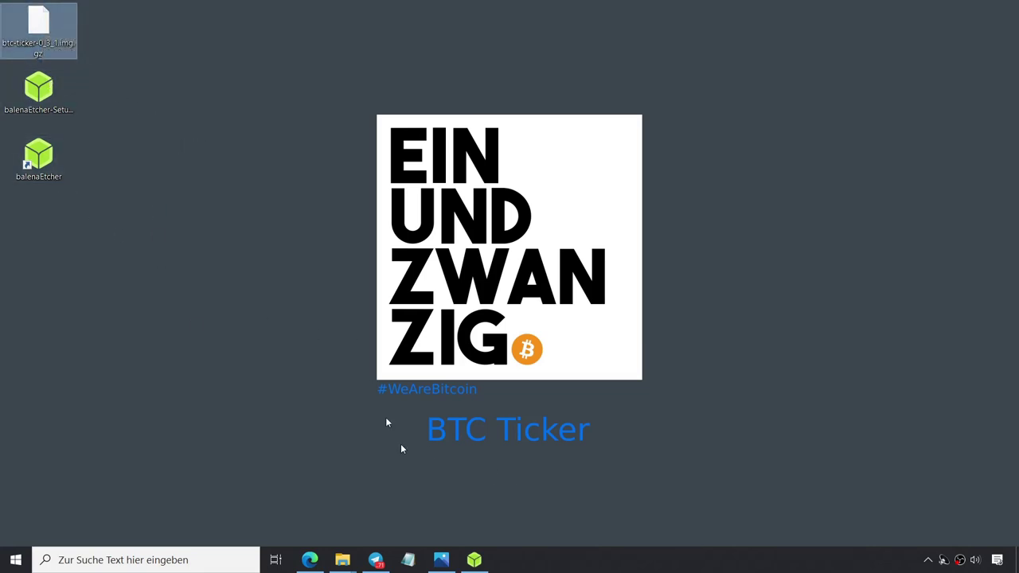
pyautogui.click(475, 559)
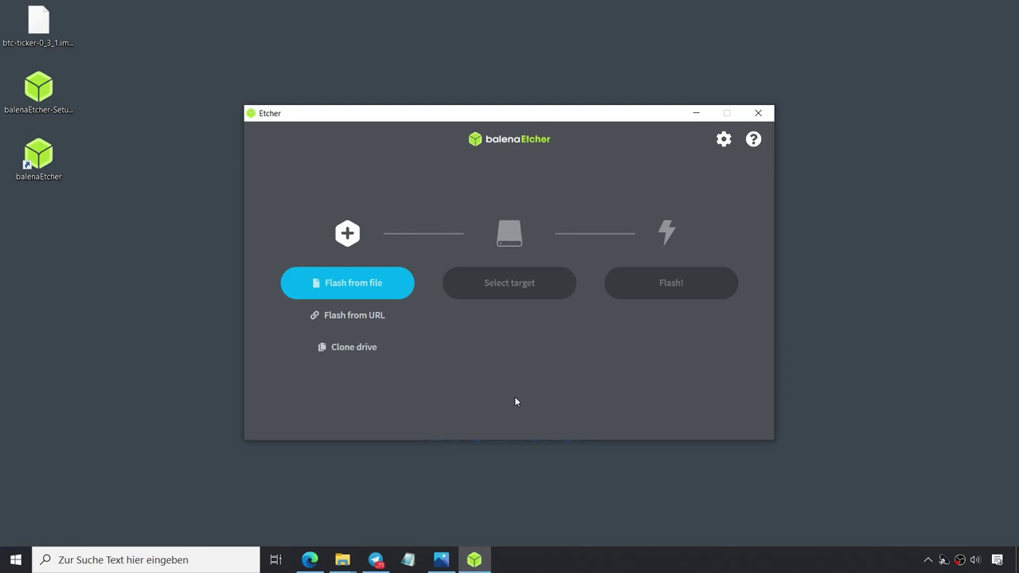
pyautogui.press('super+e')
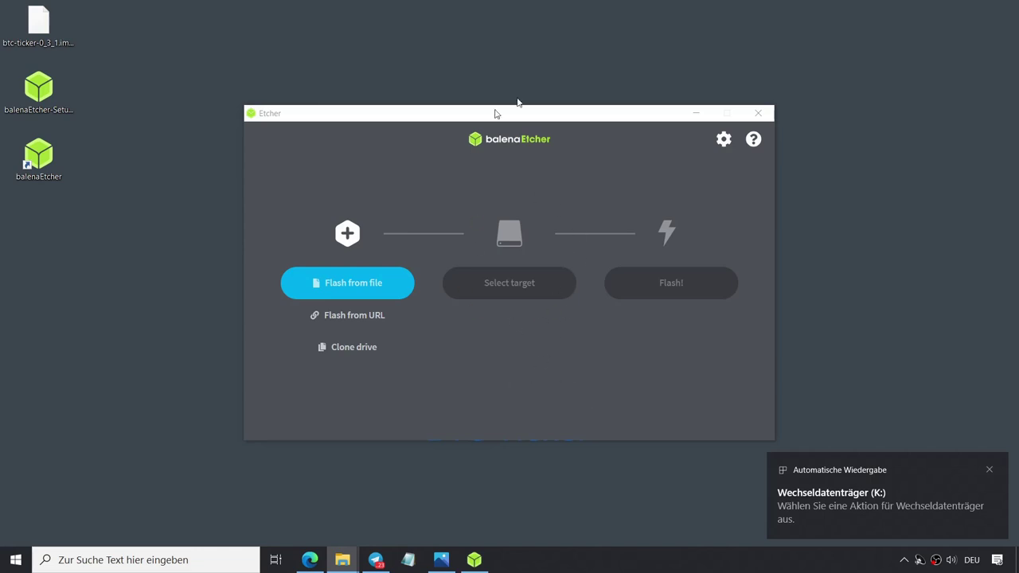
pyautogui.click(757, 114)
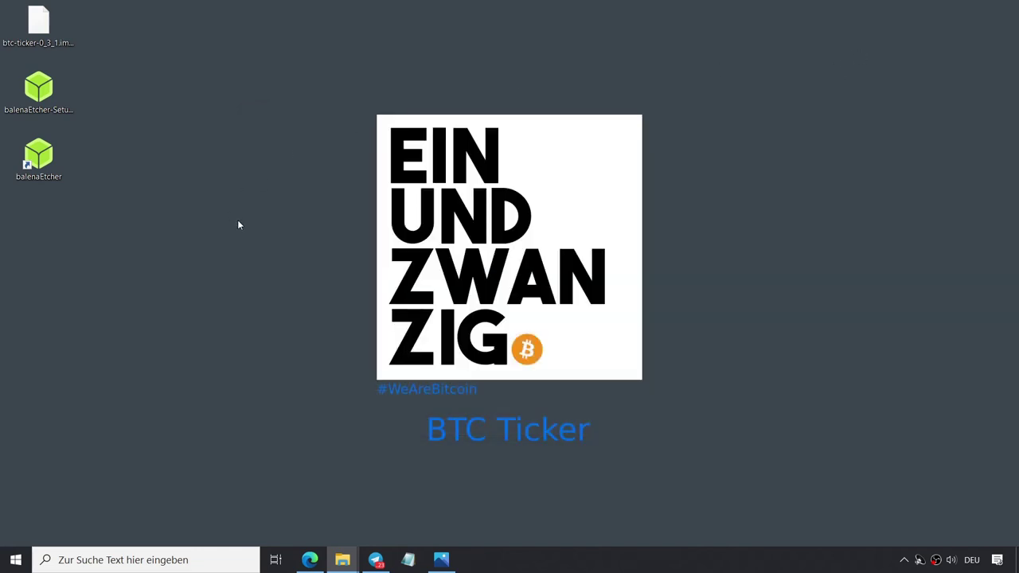
pyautogui.doubleClick(41, 159)
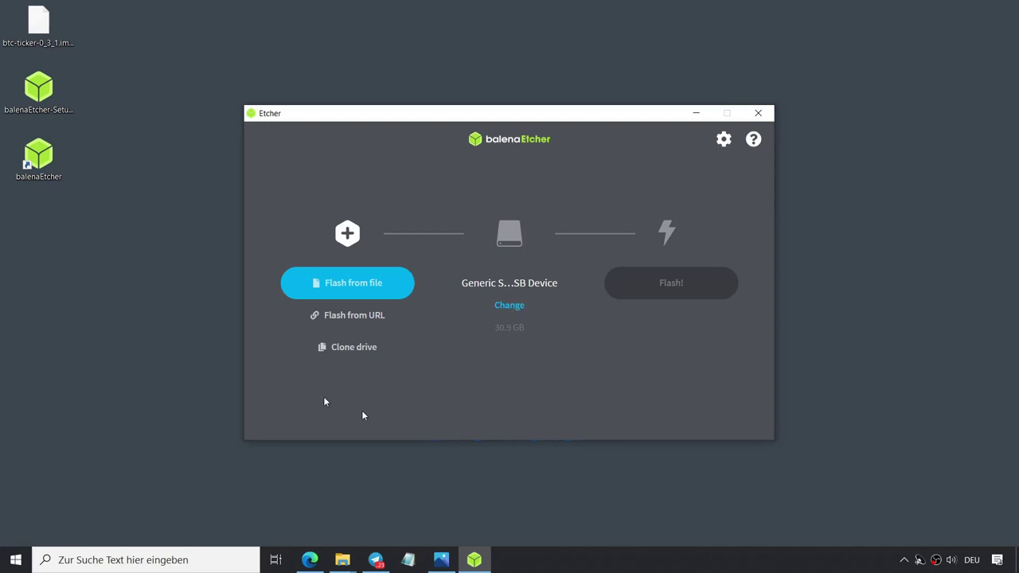
# - Load btc-ticker-0_3_1.img.gz from the Desktop as the image and start flashing it to the Generic USB device
pyautogui.click(362, 286)
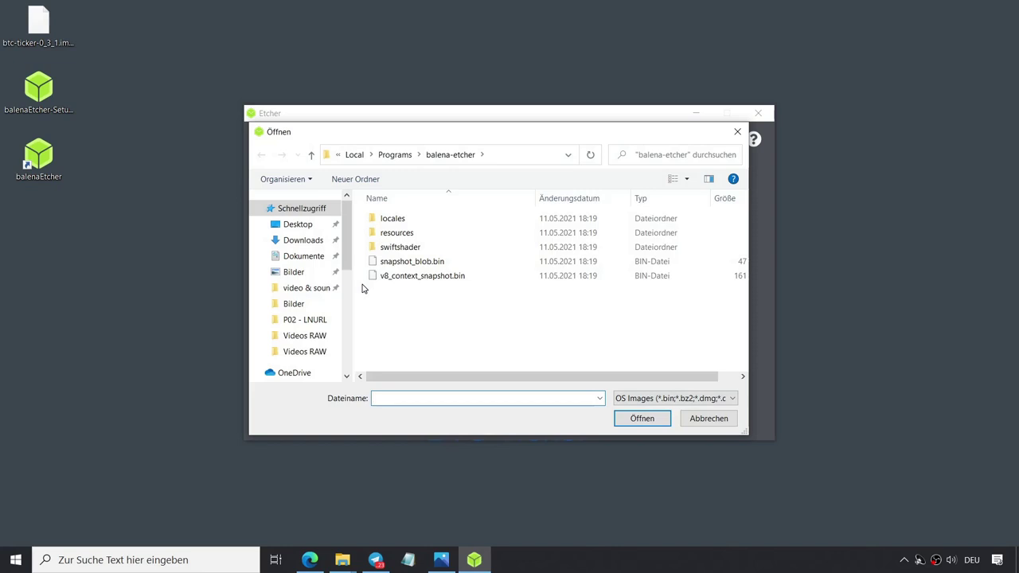
pyautogui.click(298, 225)
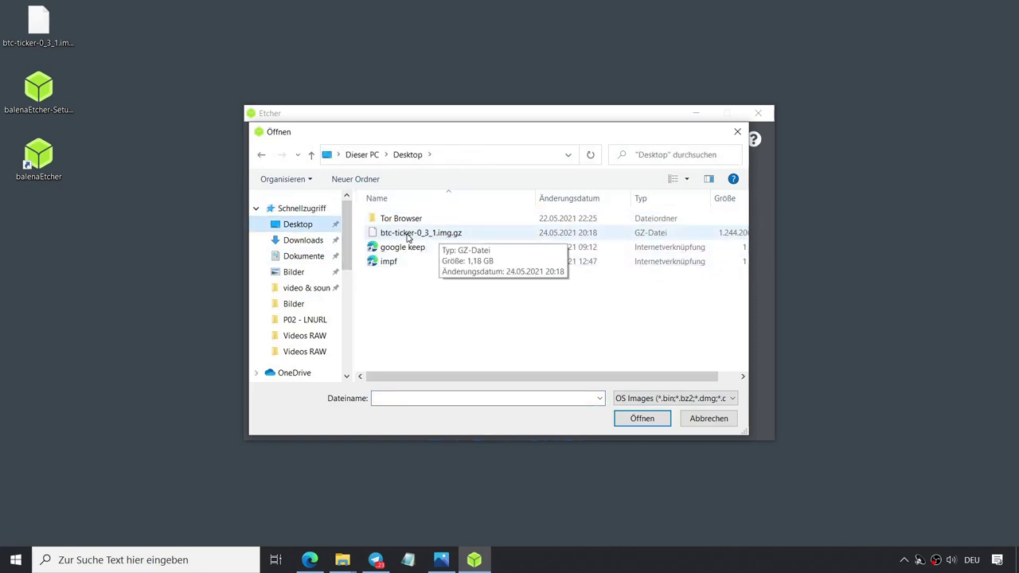
pyautogui.click(451, 235)
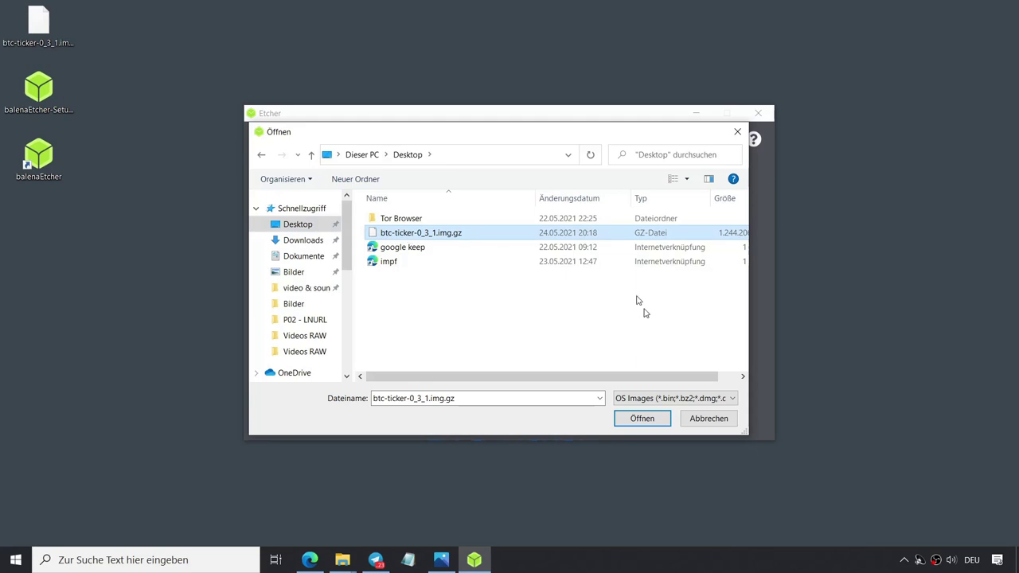
pyautogui.click(642, 419)
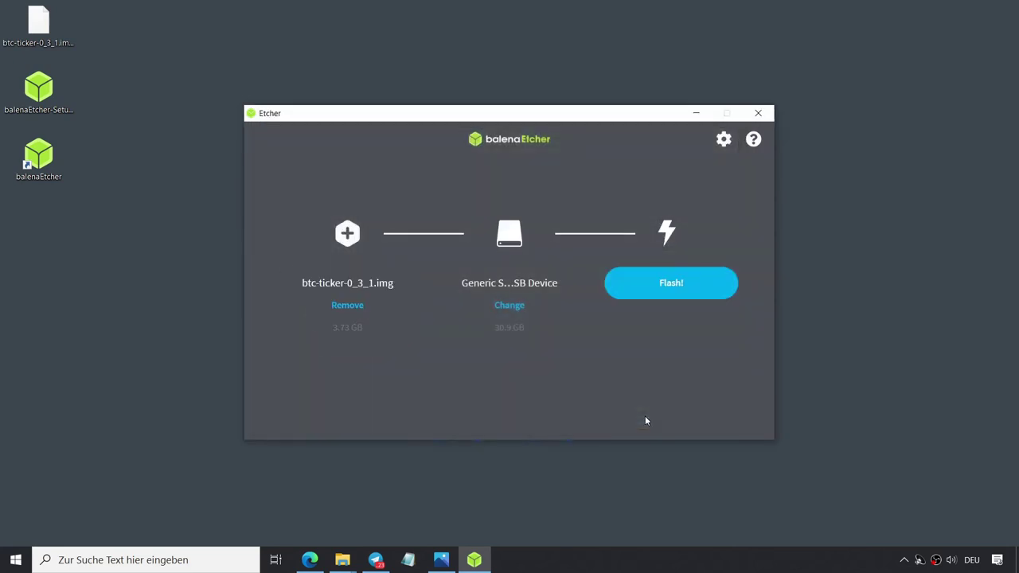
pyautogui.click(675, 289)
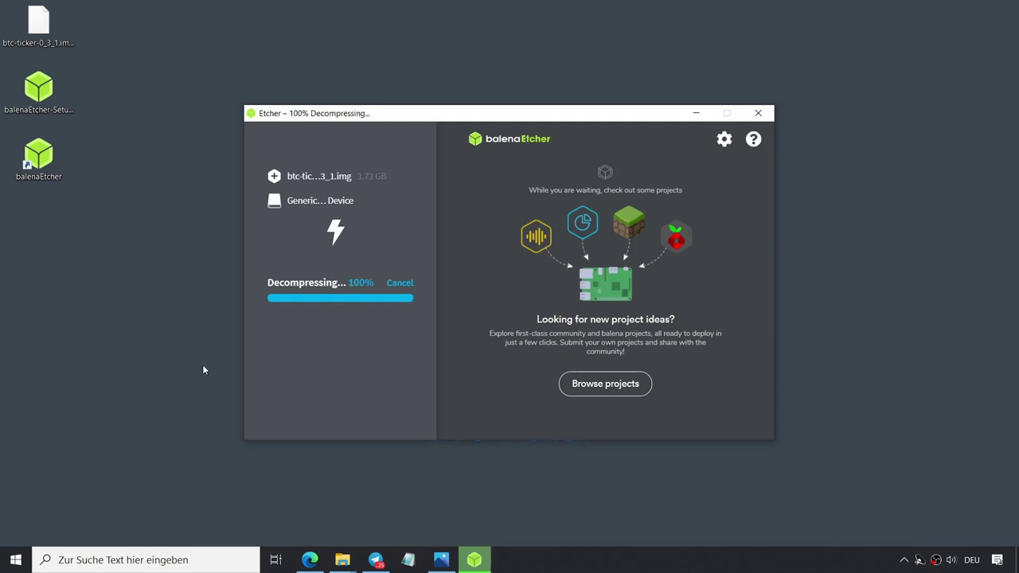
pyautogui.click(78, 558)
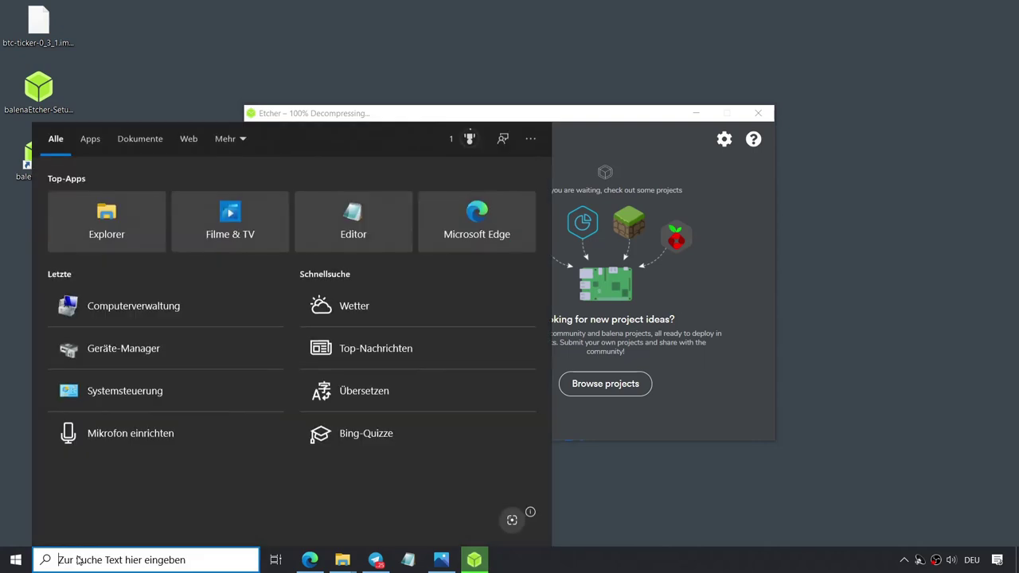
pyautogui.write('dien')
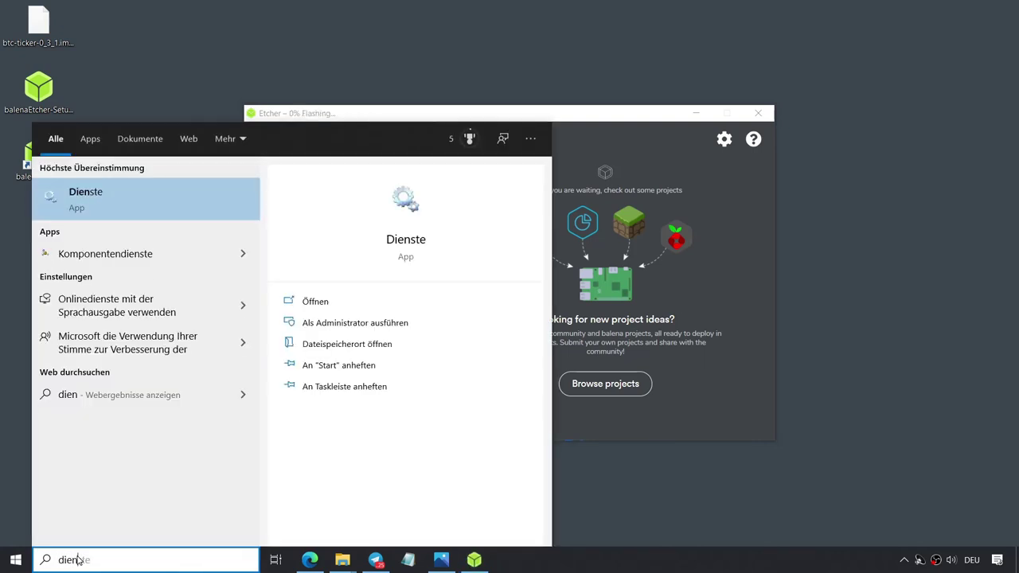
pyautogui.press('BackSpace')
pyautogui.press('BackSpace')
pyautogui.press('BackSpace')
pyautogui.press('BackSpace')
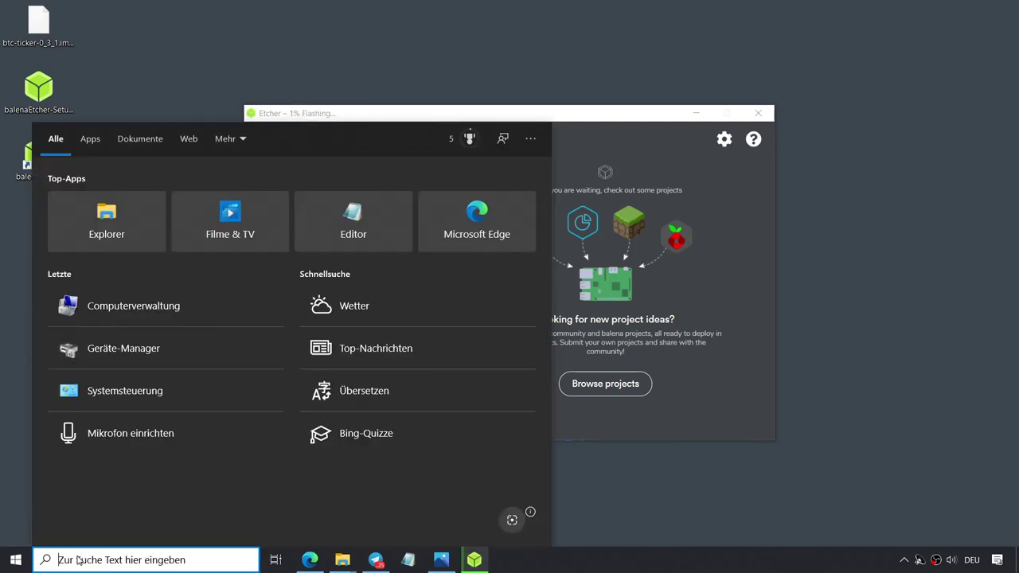
# - Find and open Computerverwaltung, load its Datenträgerverwaltung view and minimize the extra Computerverwaltung window
pyautogui.write('verwa')
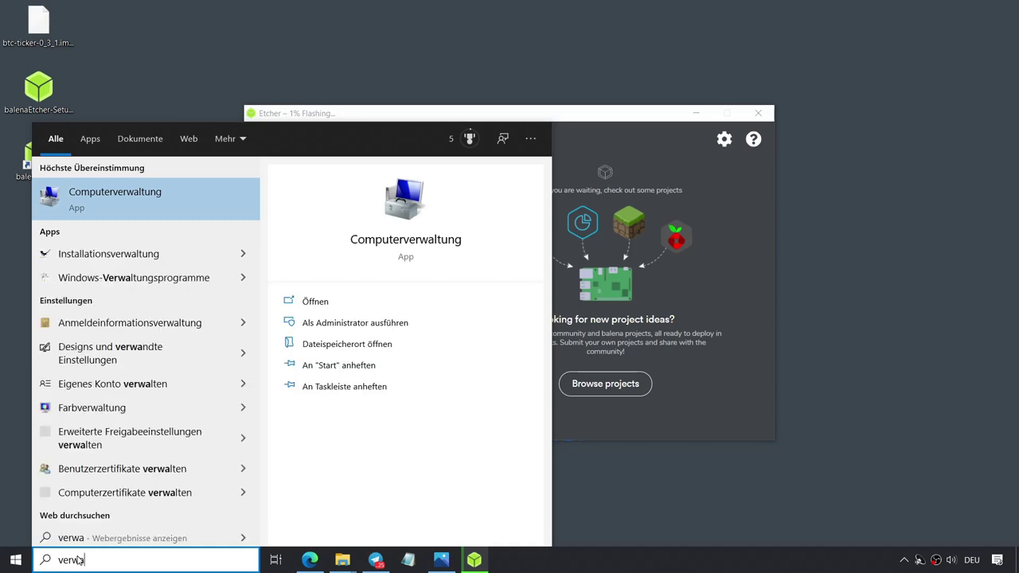
pyautogui.click(141, 204)
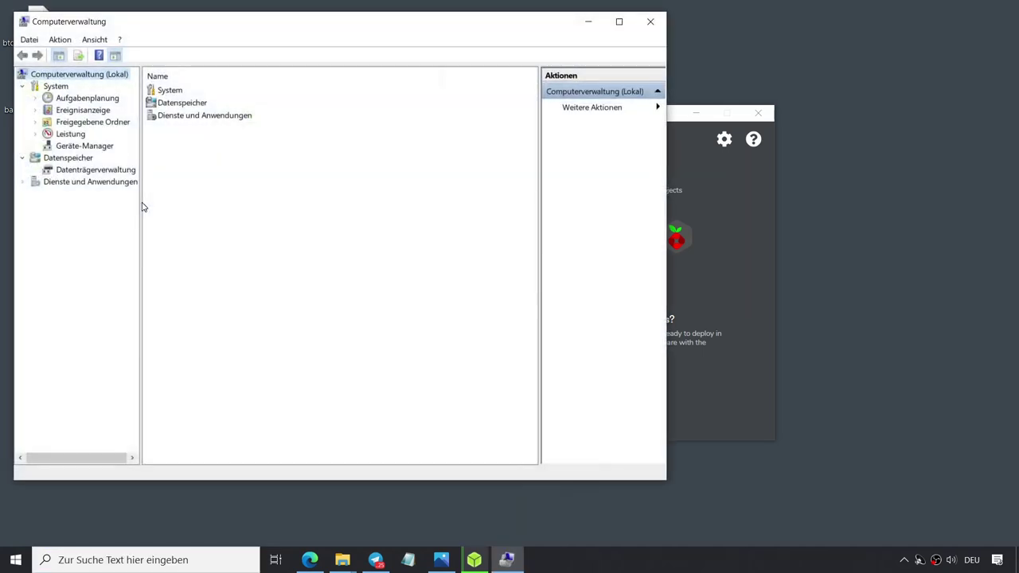
pyautogui.click(70, 171)
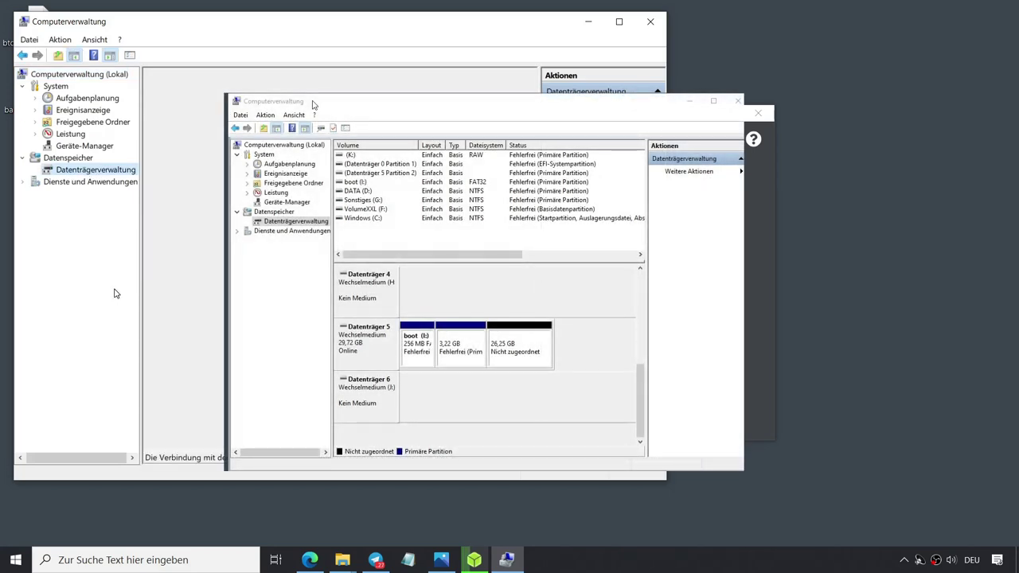
pyautogui.click(588, 21)
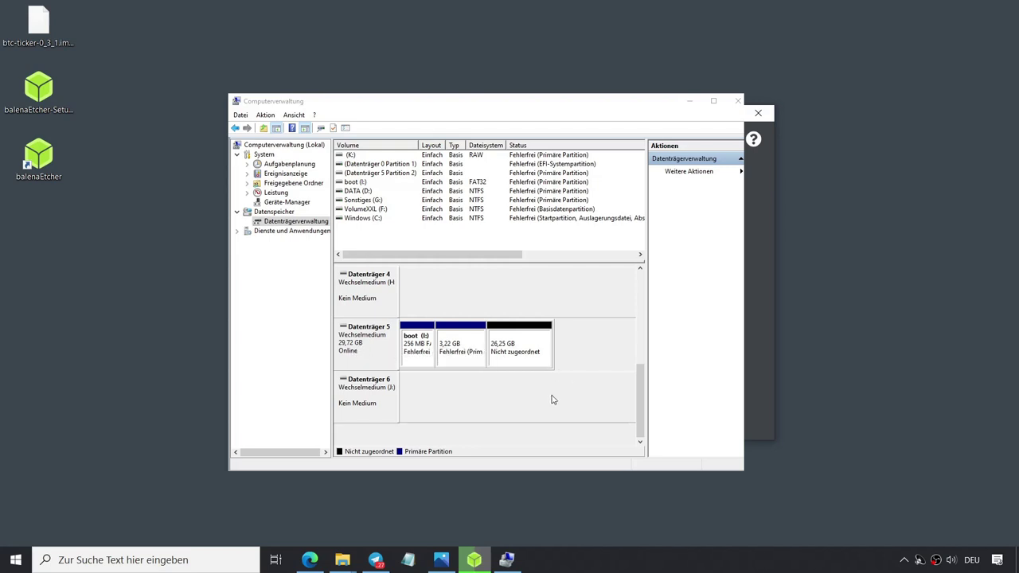
# - Delete the boot (I:) volume on Datenträger 5 and accept the data loss
pyautogui.click(428, 338)
pyautogui.rightClick(428, 337)
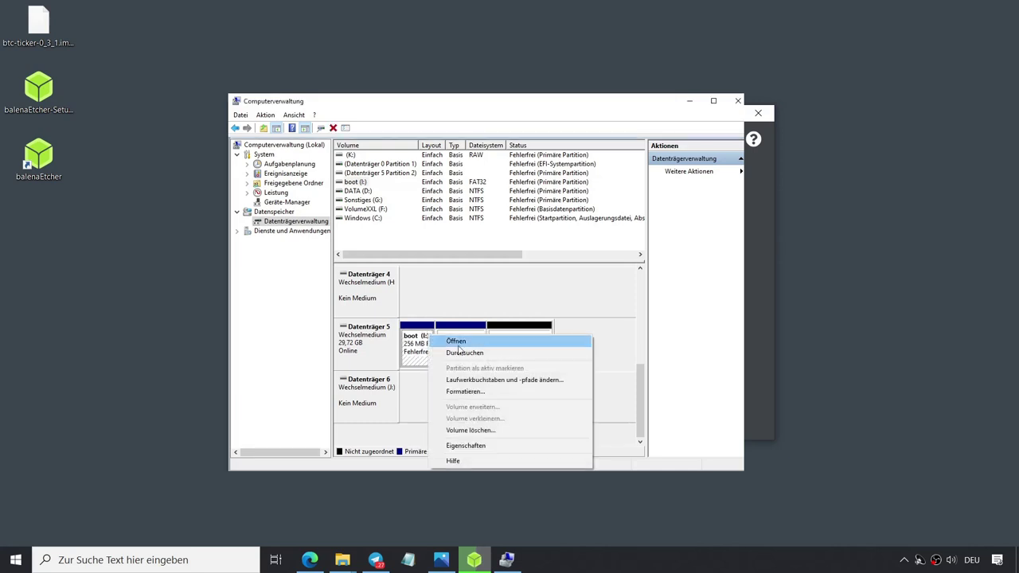
pyautogui.click(470, 430)
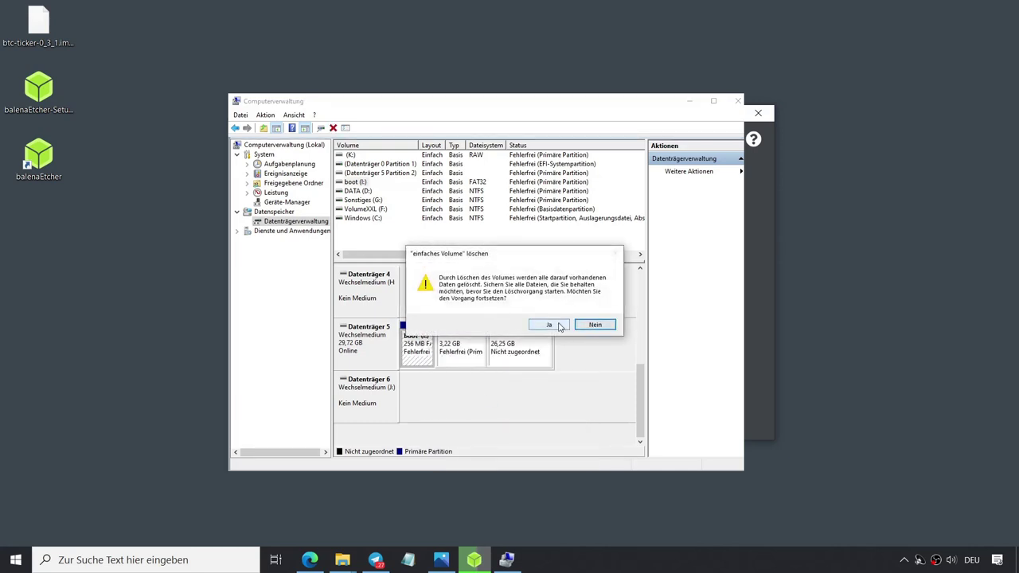
pyautogui.click(557, 324)
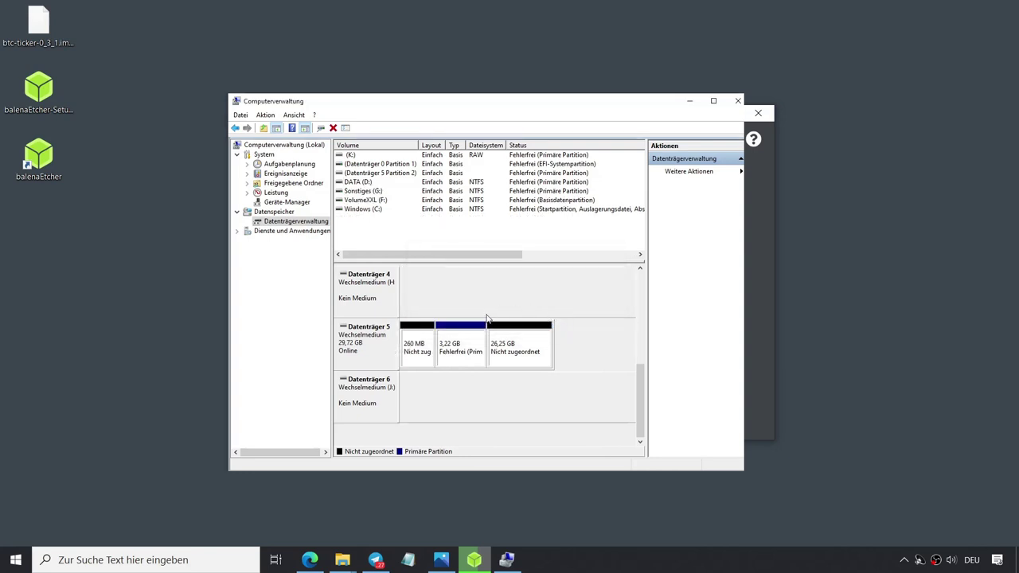
# - Delete the remaining 3,22 GB primary partition on Datenträger 5
pyautogui.click(475, 339)
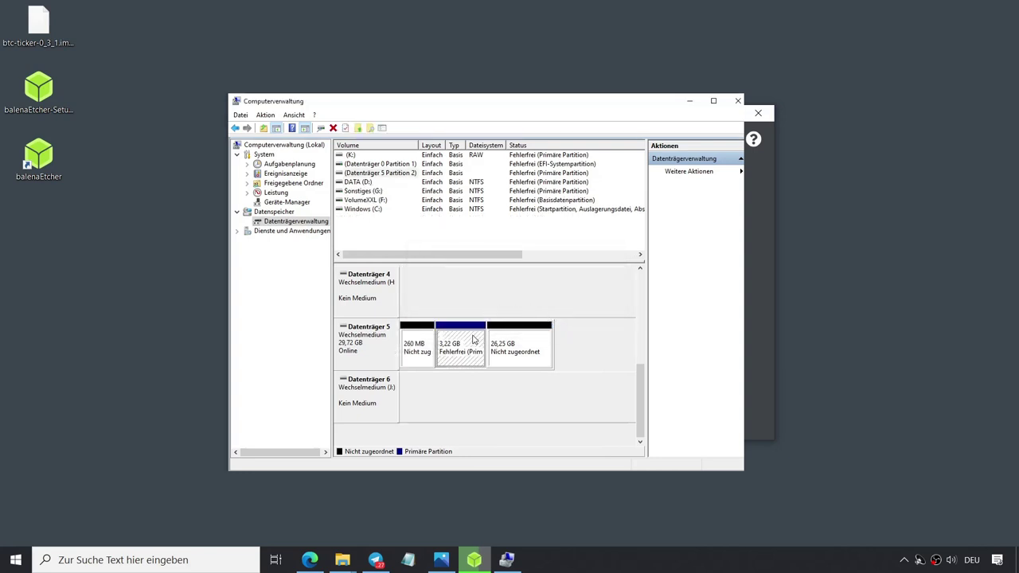
pyautogui.rightClick(474, 339)
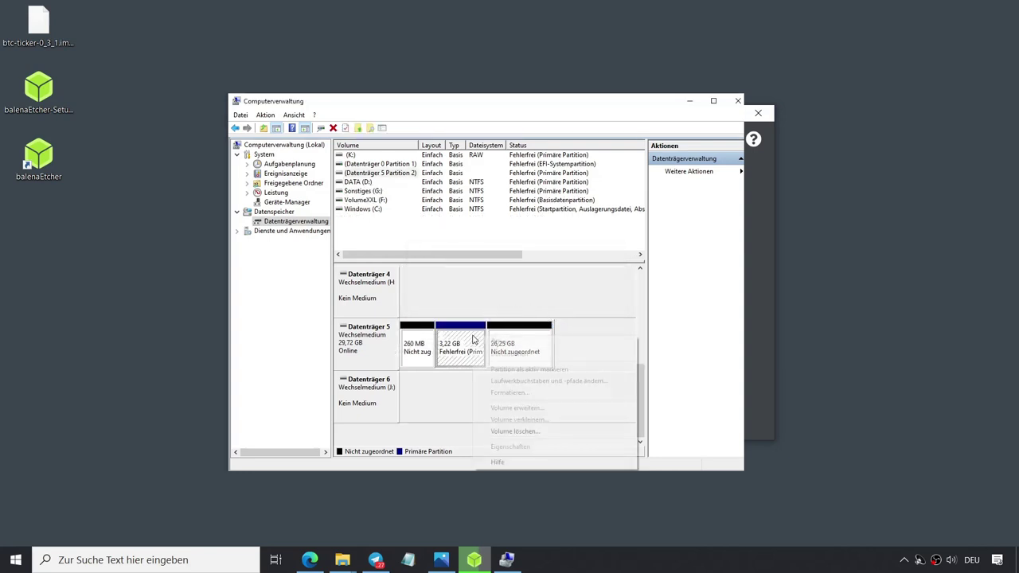
pyautogui.click(515, 432)
pyautogui.click(550, 317)
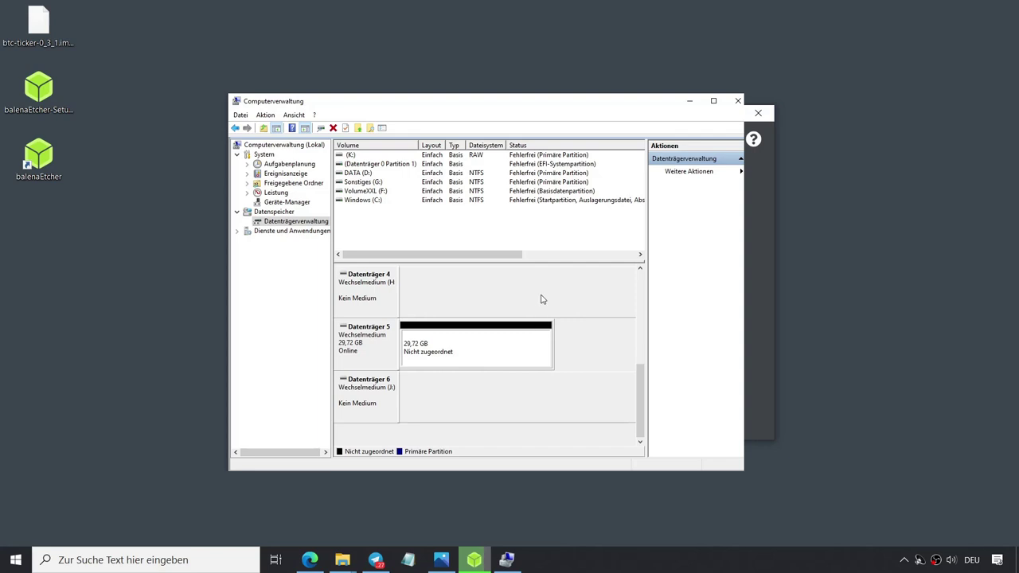
# - Create a 30435 MB simple volume on Datenträger 5 with drive letter I, quick-formatted as FAT32 and labelled Volume
pyautogui.rightClick(546, 338)
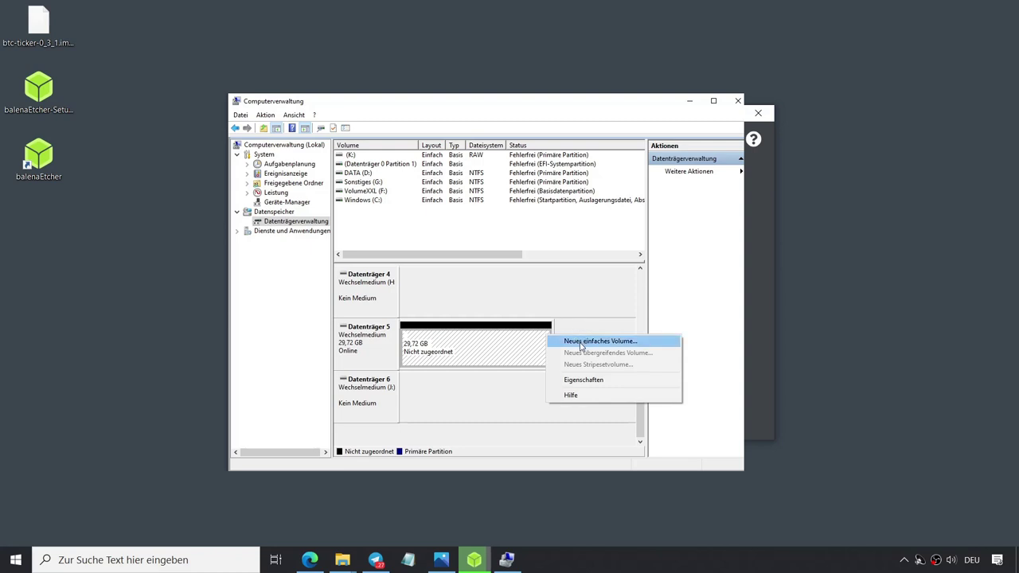
pyautogui.click(581, 341)
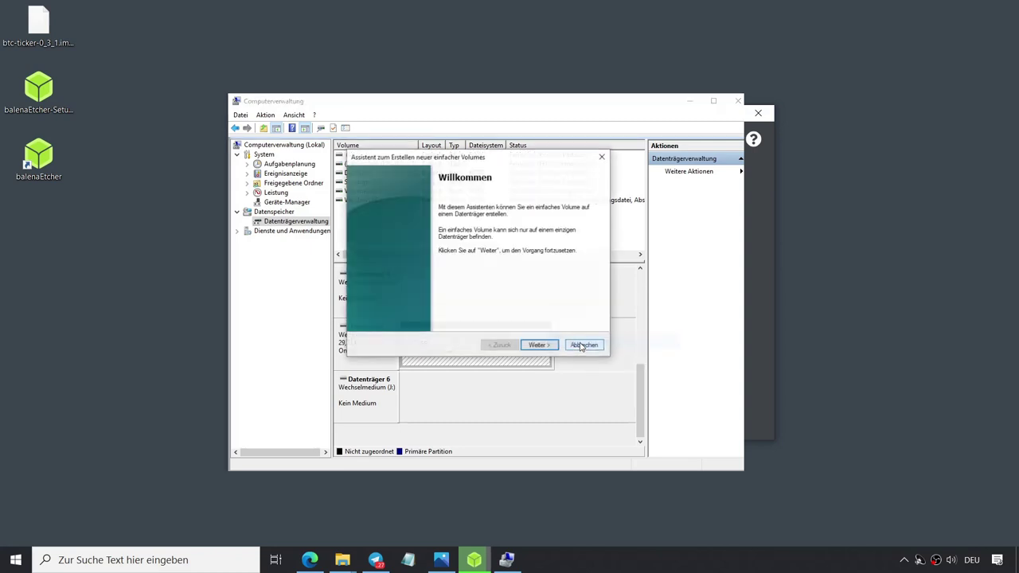
pyautogui.click(539, 345)
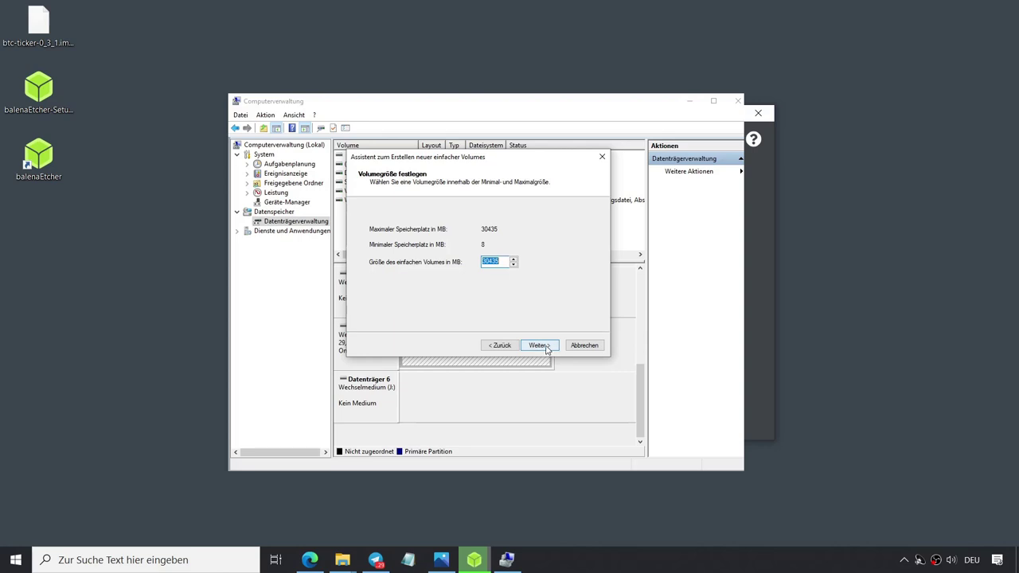
pyautogui.click(539, 345)
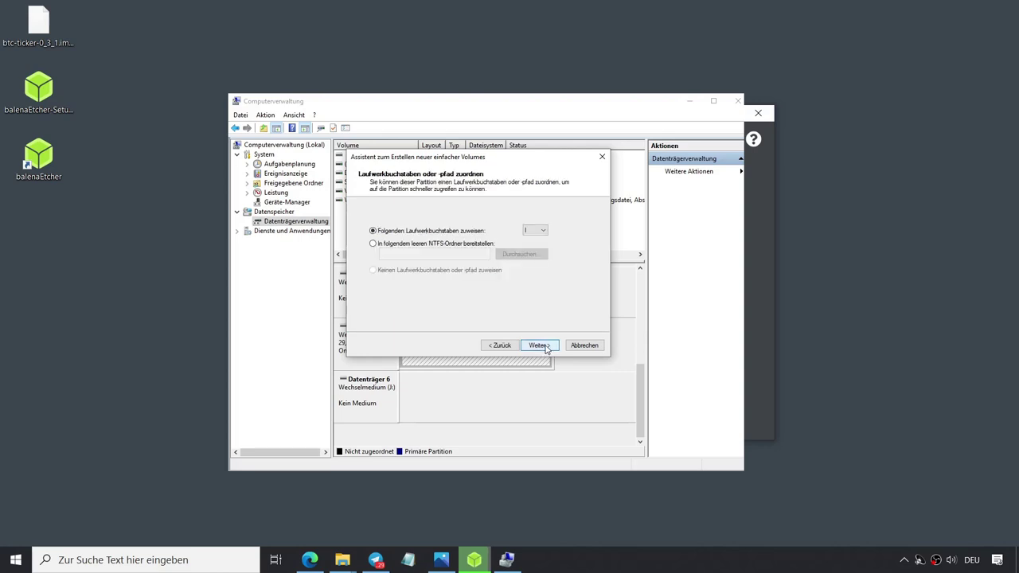
pyautogui.click(539, 345)
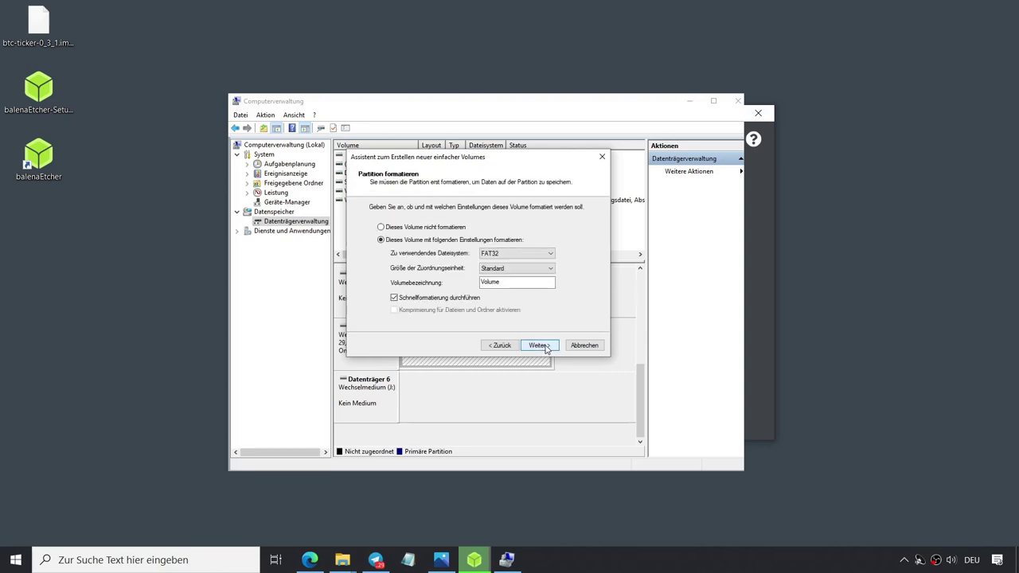
pyautogui.click(539, 346)
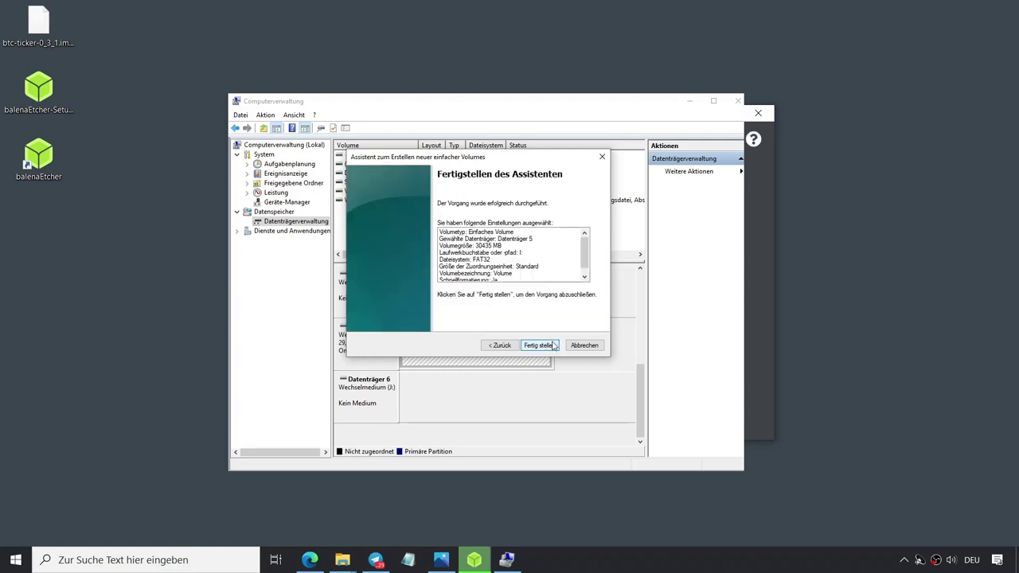
pyautogui.click(551, 345)
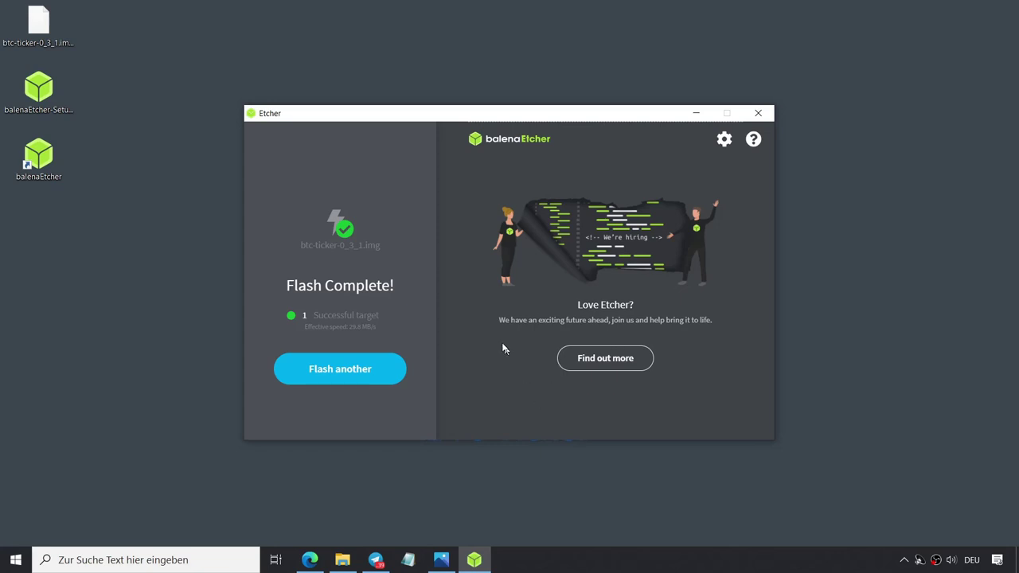
# - Close Etcher, inspect the files on the boot (I:) drive in File Explorer, and minimize the window
pyautogui.click(759, 114)
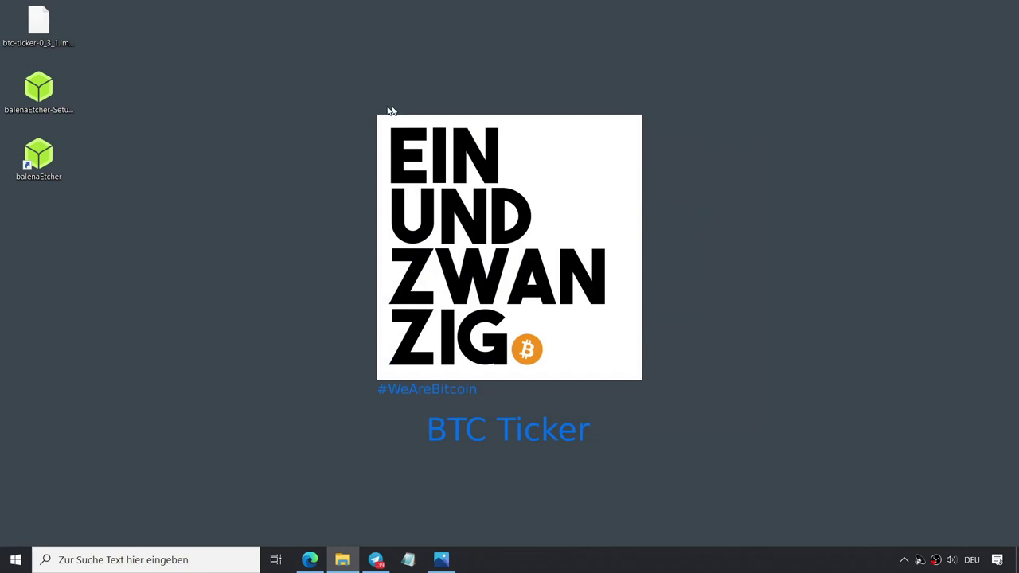
pyautogui.click(343, 561)
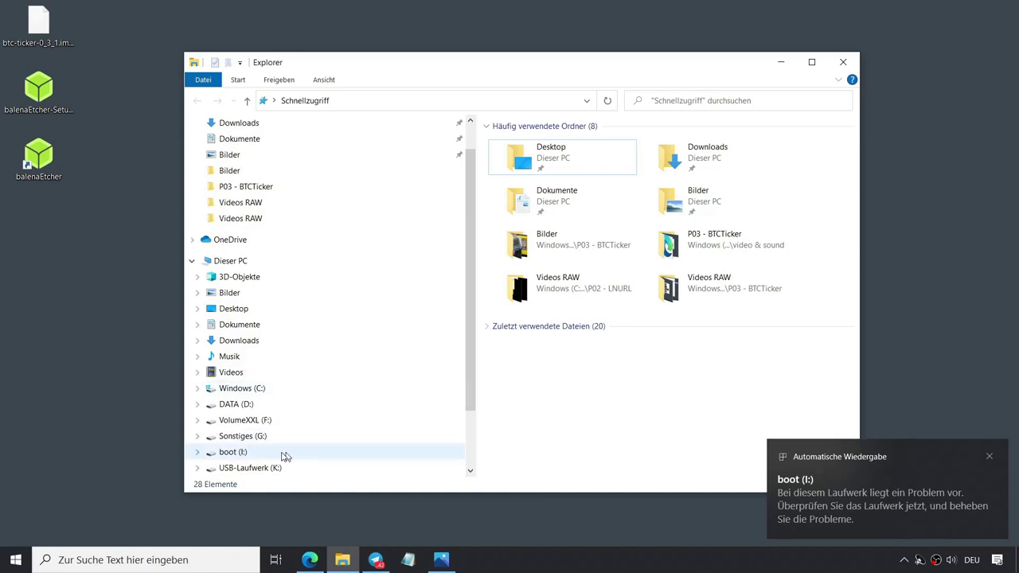
pyautogui.click(232, 452)
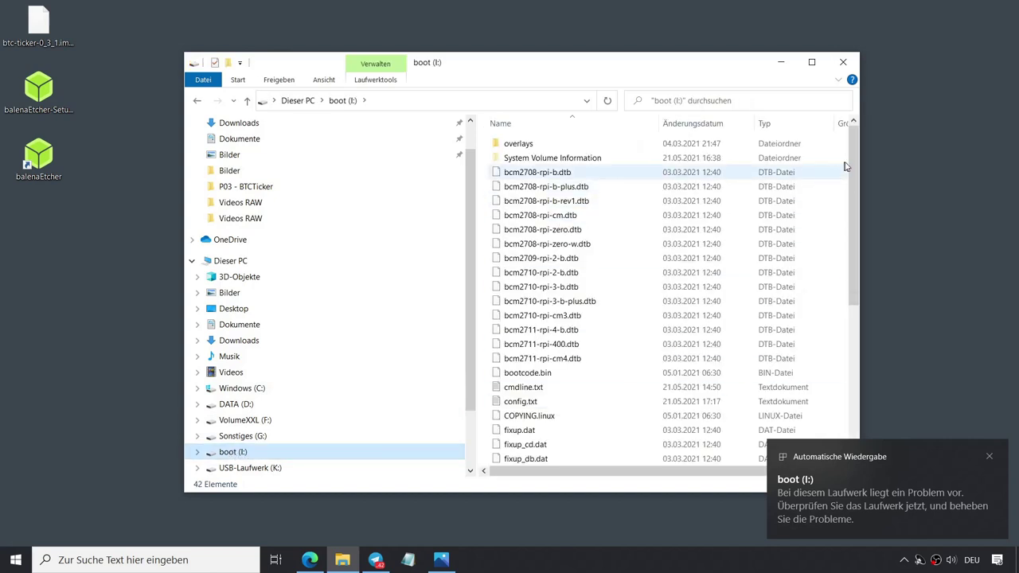
pyautogui.moveTo(846, 160); pyautogui.dragTo(875, 145)
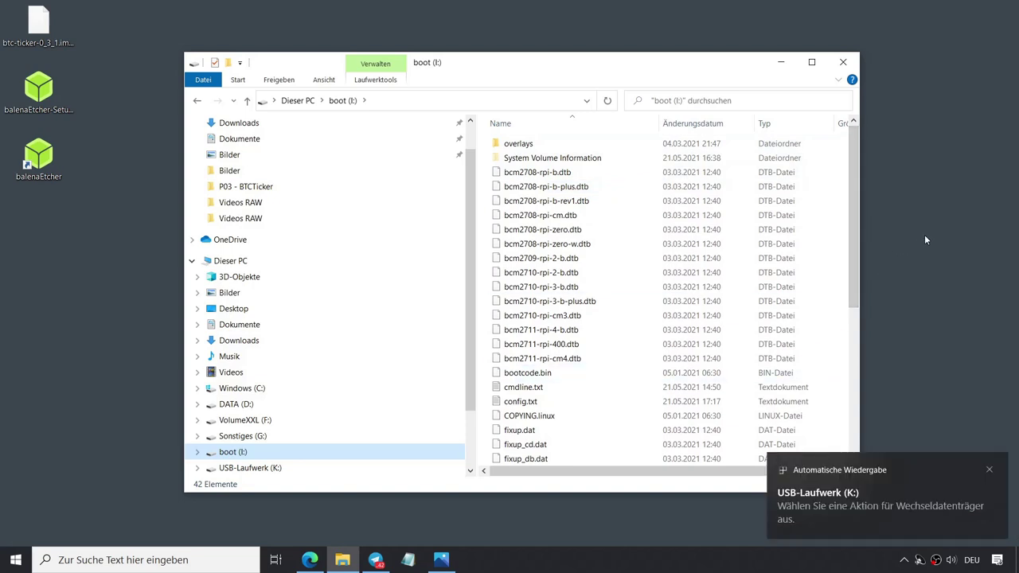
pyautogui.click(780, 61)
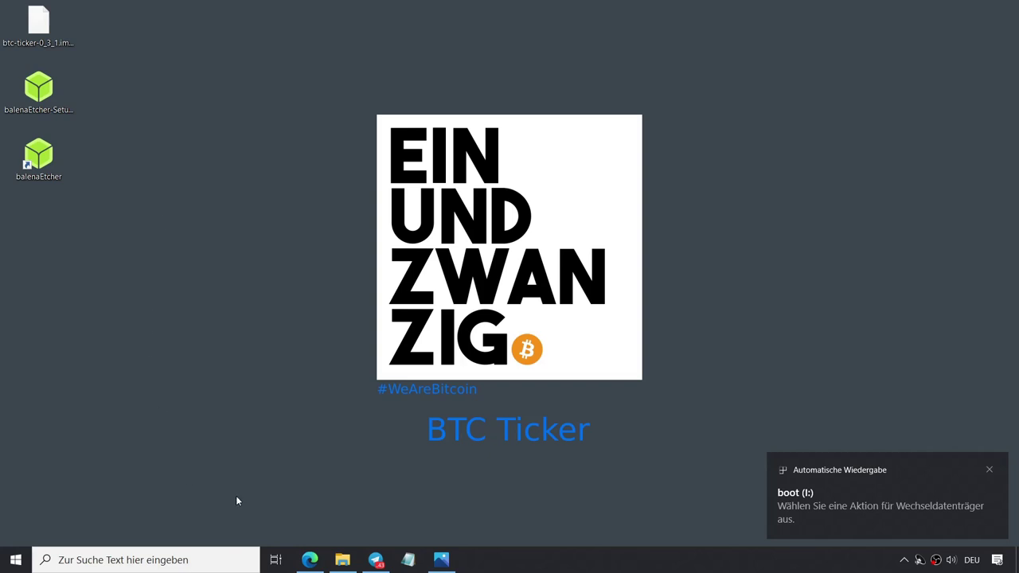
# - Switch to Edge and copy the whole wpa_supplicant.conf template block from the btc-ticker GitHub README's Flash SDcard section
pyautogui.click(310, 559)
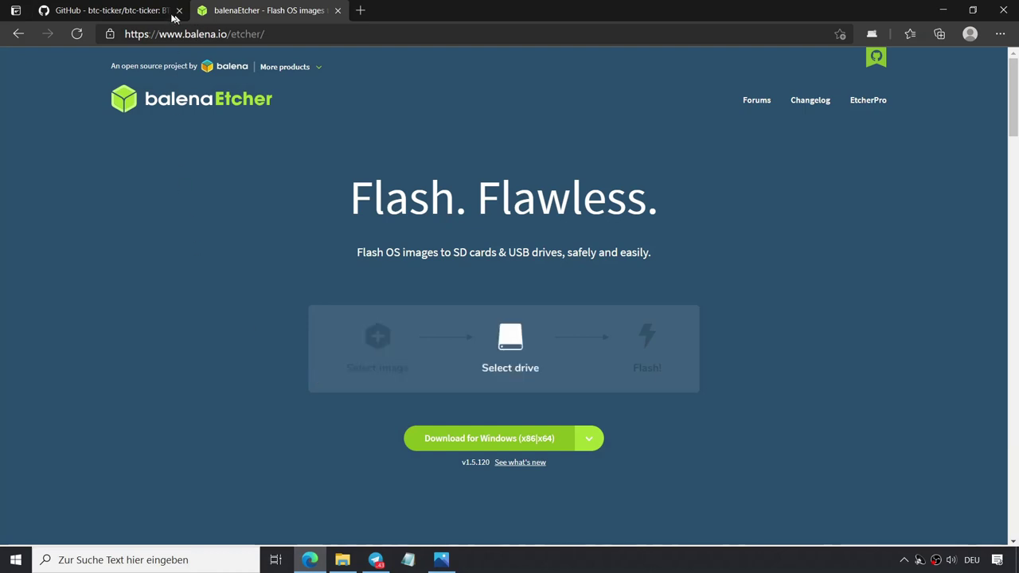
pyautogui.click(88, 12)
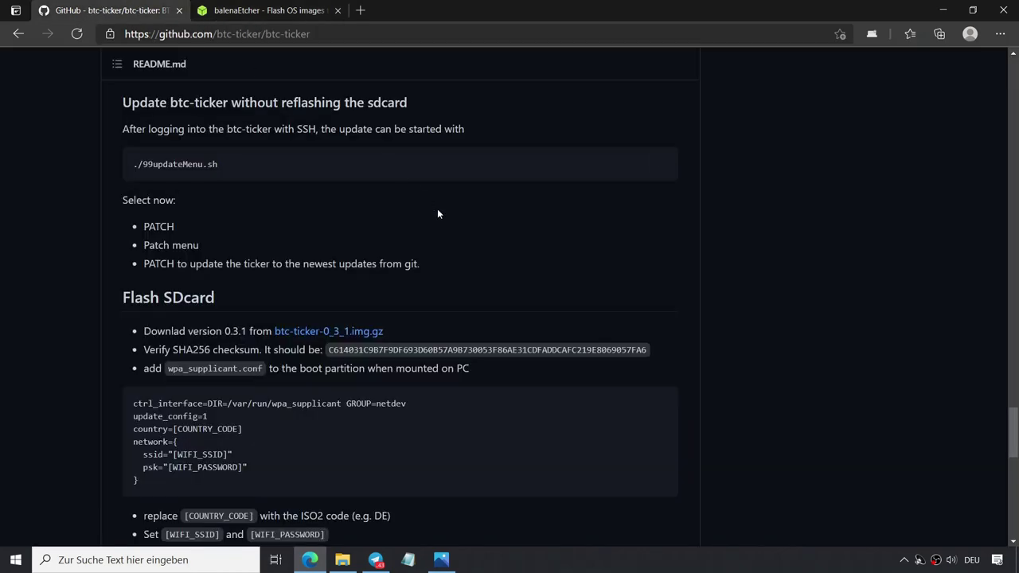
pyautogui.scroll(-1, 437, 214)
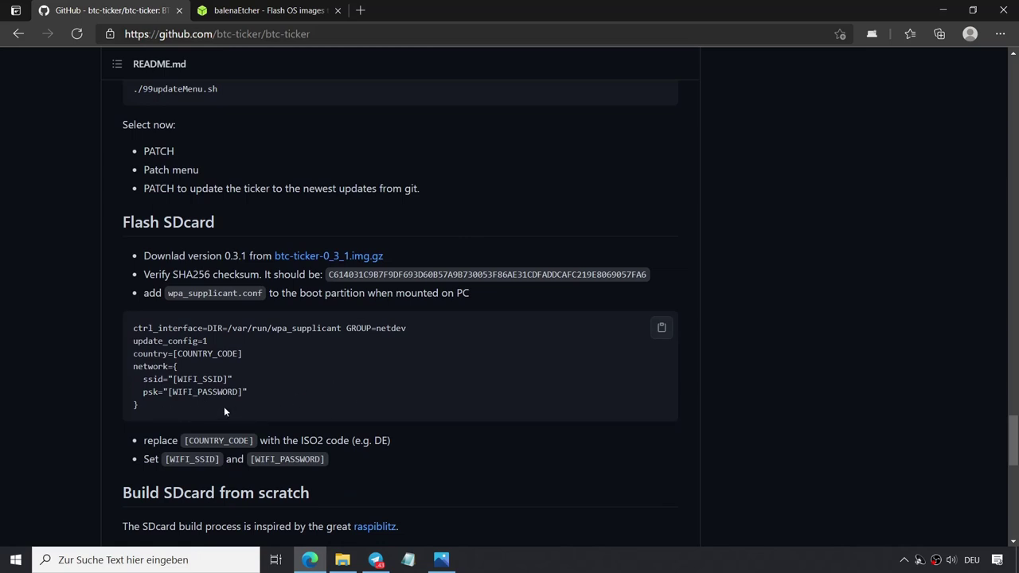
pyautogui.moveTo(224, 406); pyautogui.dragTo(128, 331)
pyautogui.hotkey('ctrl', 'c')
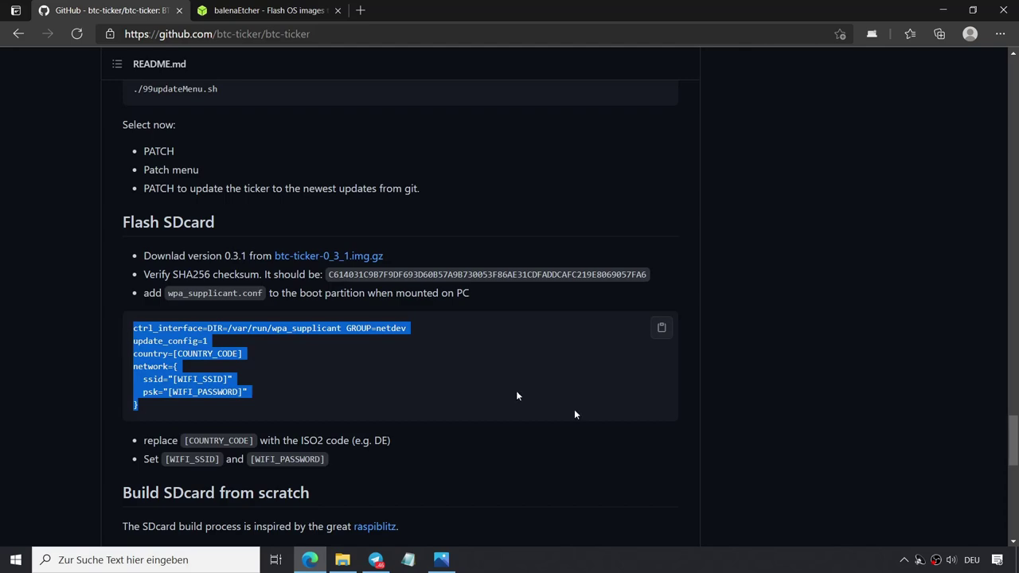
# - Create a new text document on the desktop with its default name and open it in the Editor
pyautogui.press('super+d')
pyautogui.click(60, 226)
pyautogui.rightClick(62, 227)
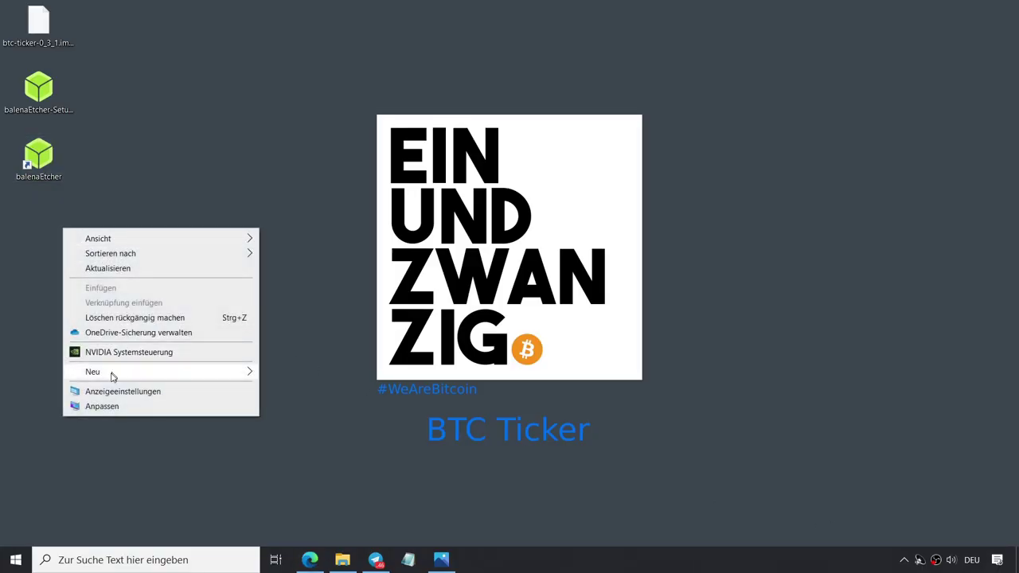
pyautogui.moveTo(109, 375)
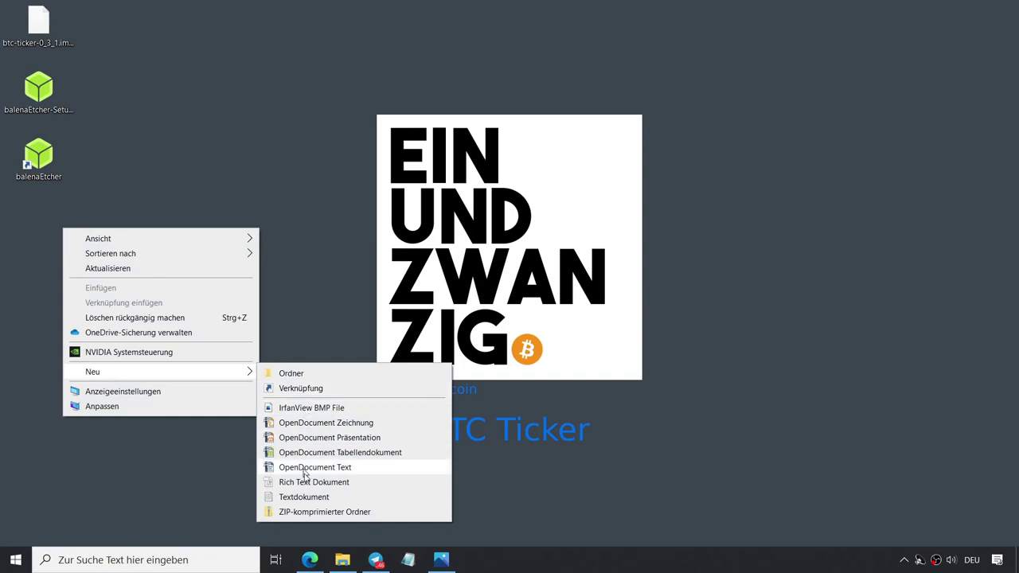
pyautogui.click(303, 497)
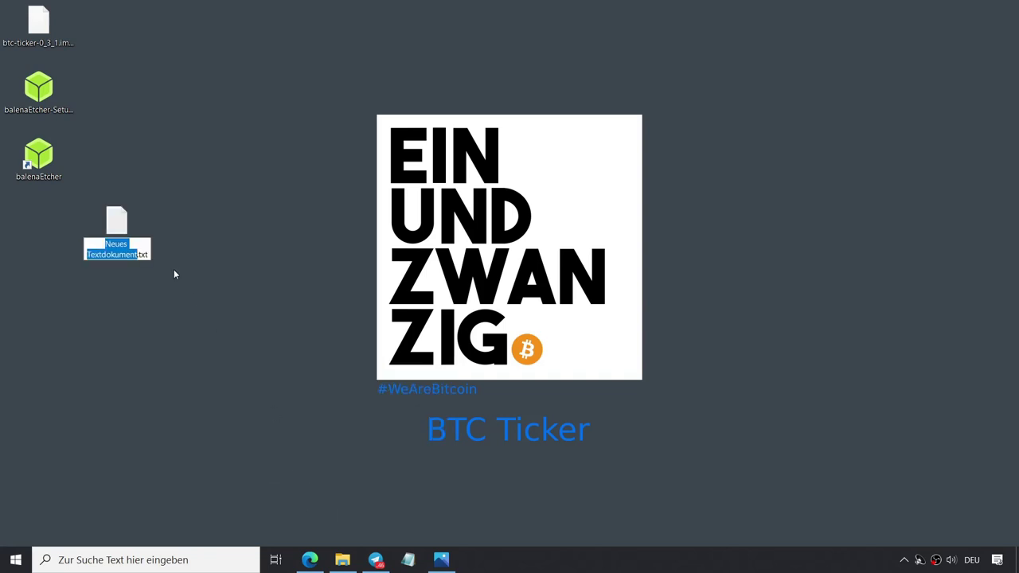
pyautogui.press('Return')
pyautogui.press('Return')
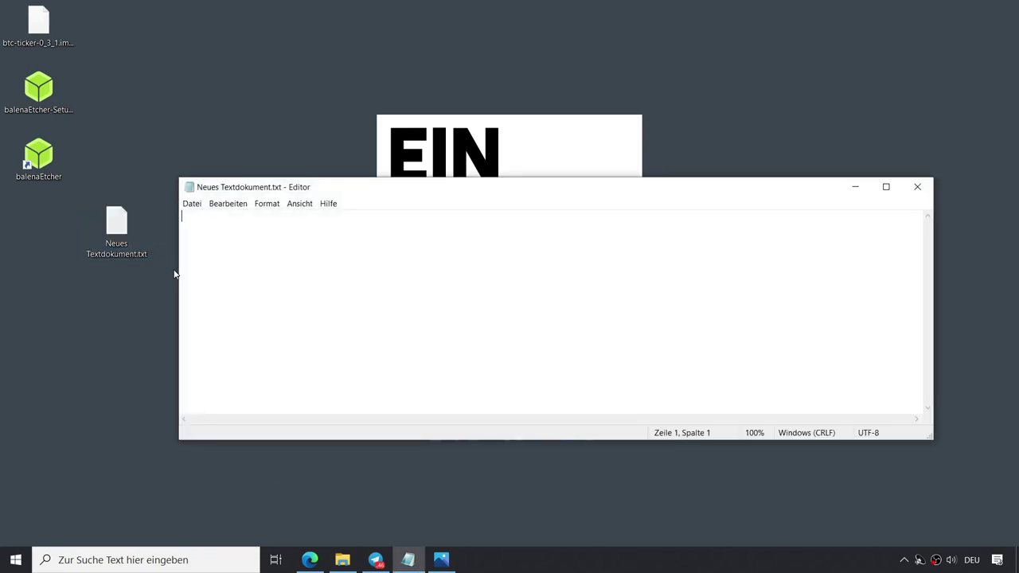
# - Paste the copied Wi-Fi configuration template into the text document, then close it with the changes saved
pyautogui.hotkey('ctrl', 'v')
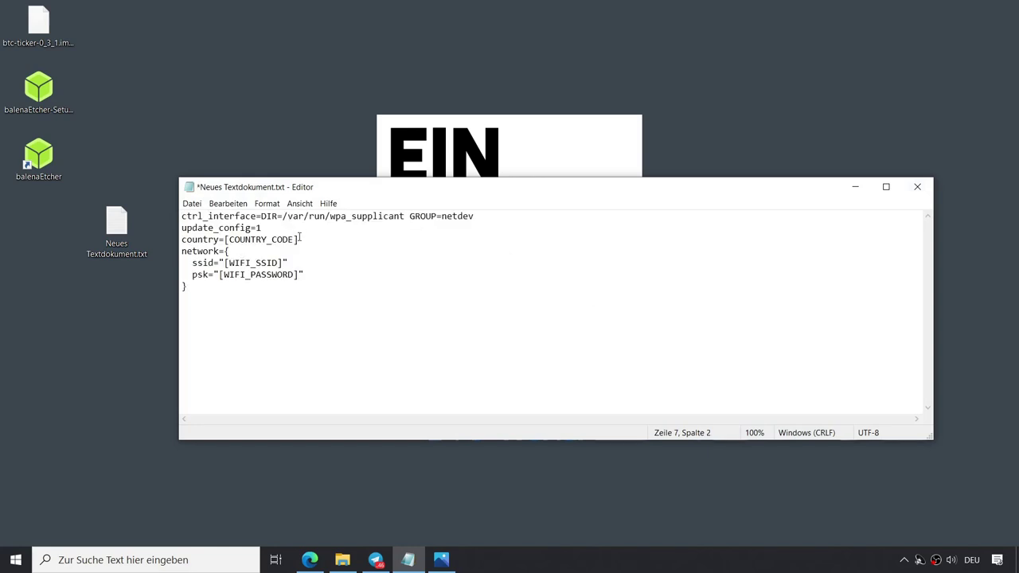
pyautogui.click(917, 186)
pyautogui.click(511, 296)
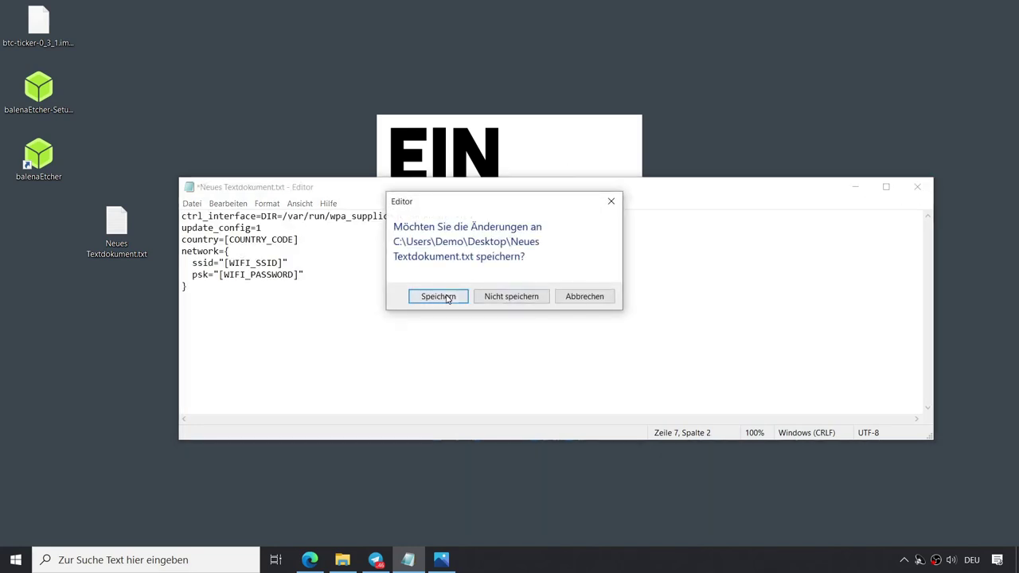
# - Return to the GitHub README in Edge and copy the file name wpa_supplicant.conf
pyautogui.click(311, 560)
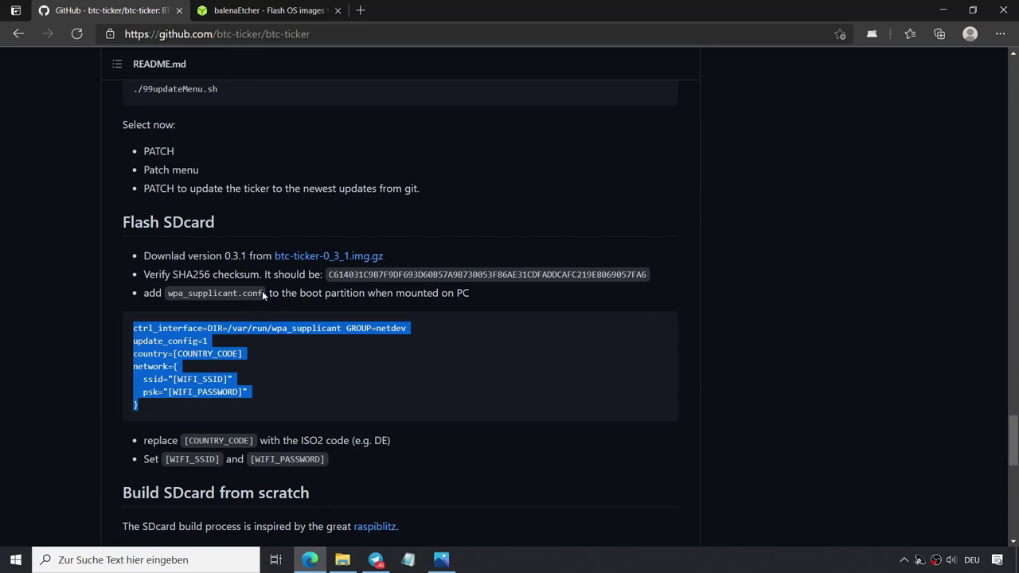
pyautogui.moveTo(262, 291); pyautogui.dragTo(168, 293)
pyautogui.hotkey('ctrl', 'c')
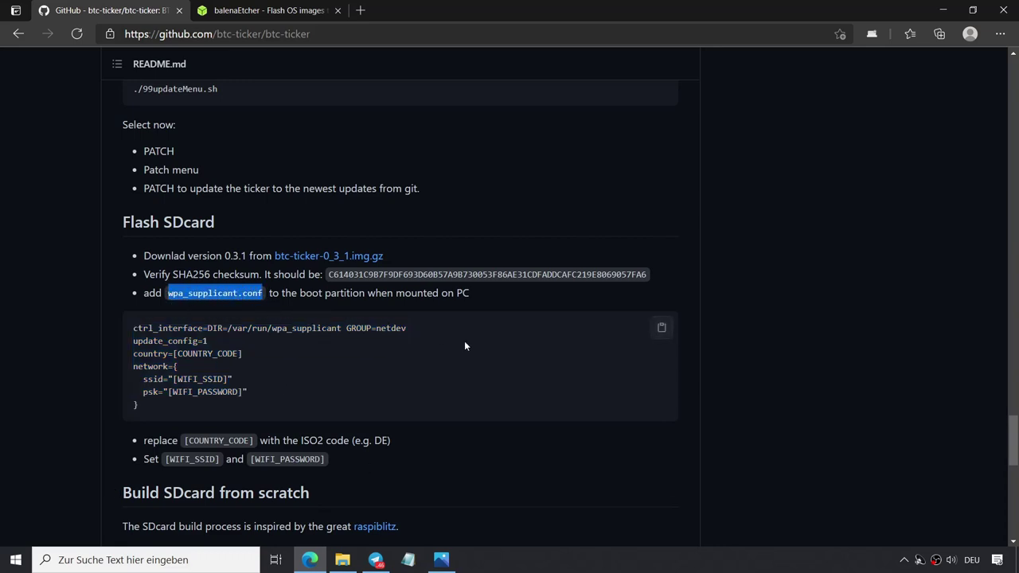
# - Rename the new text document on the desktop to wpa_supplicant.conf, removing the txt extension
pyautogui.click(941, 11)
pyautogui.click(122, 255)
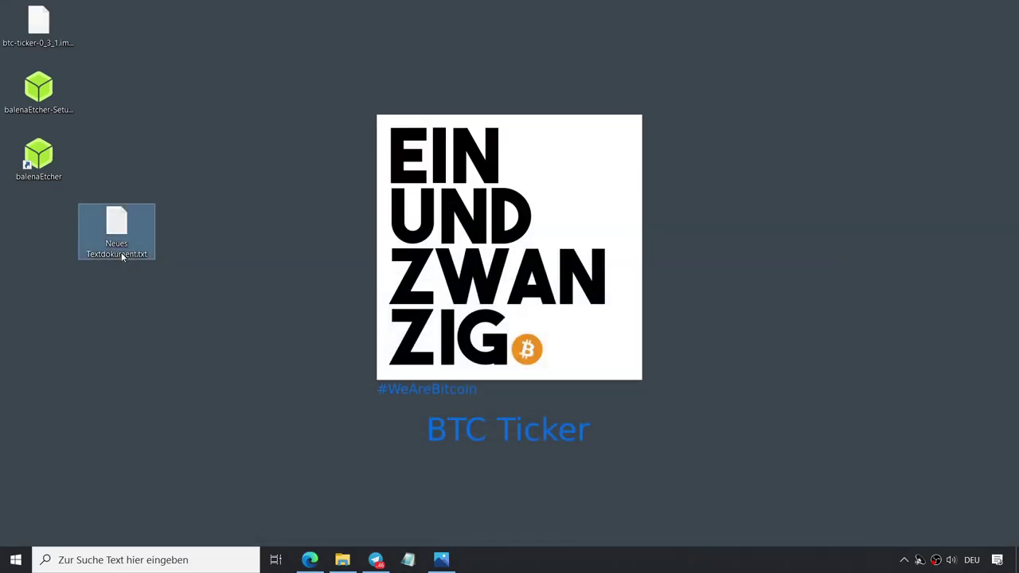
pyautogui.click(122, 255)
pyautogui.hotkey('ctrl', 'v')
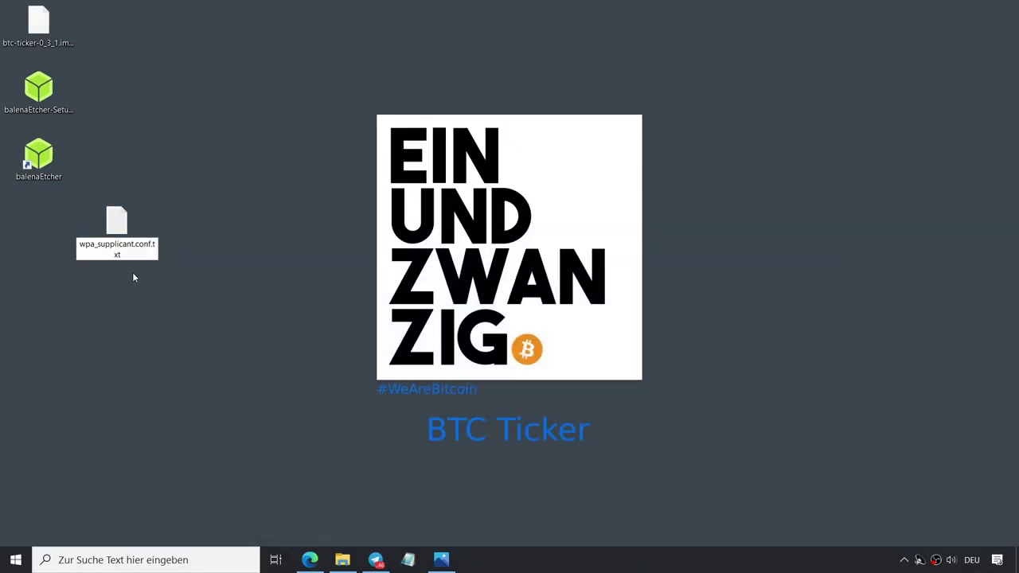
pyautogui.press('Delete')
pyautogui.press('Delete')
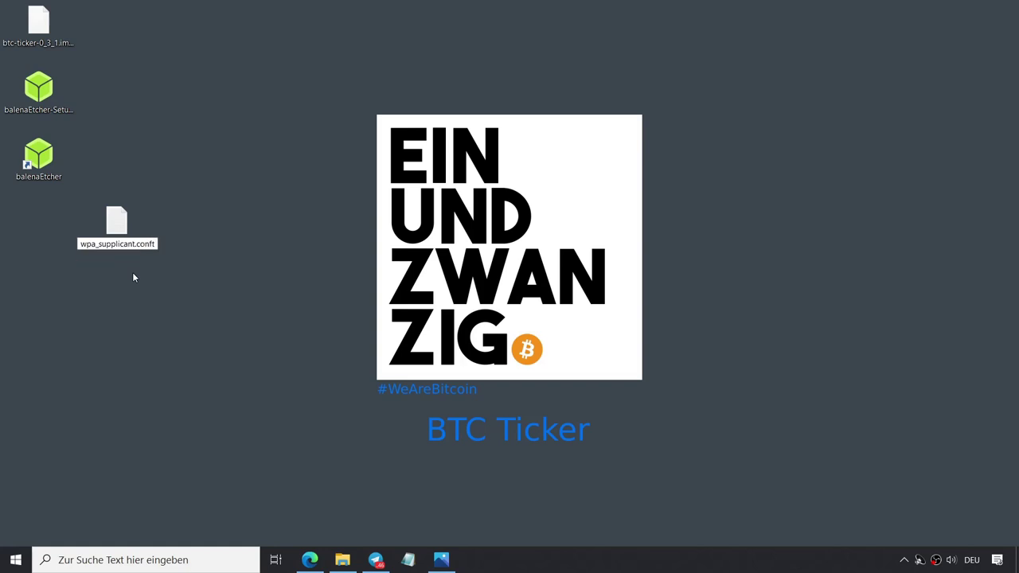
pyautogui.press('Delete')
pyautogui.press('Return')
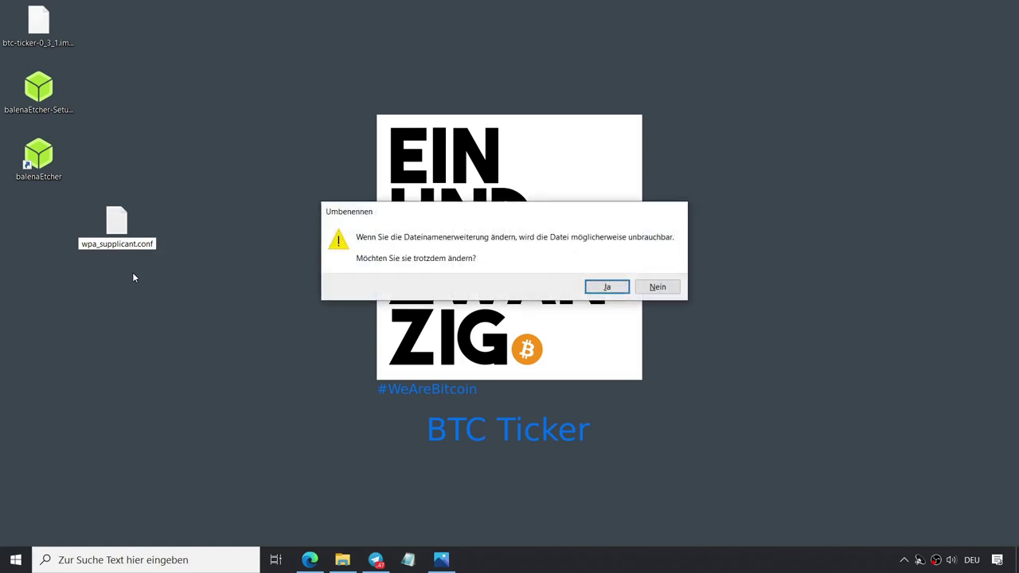